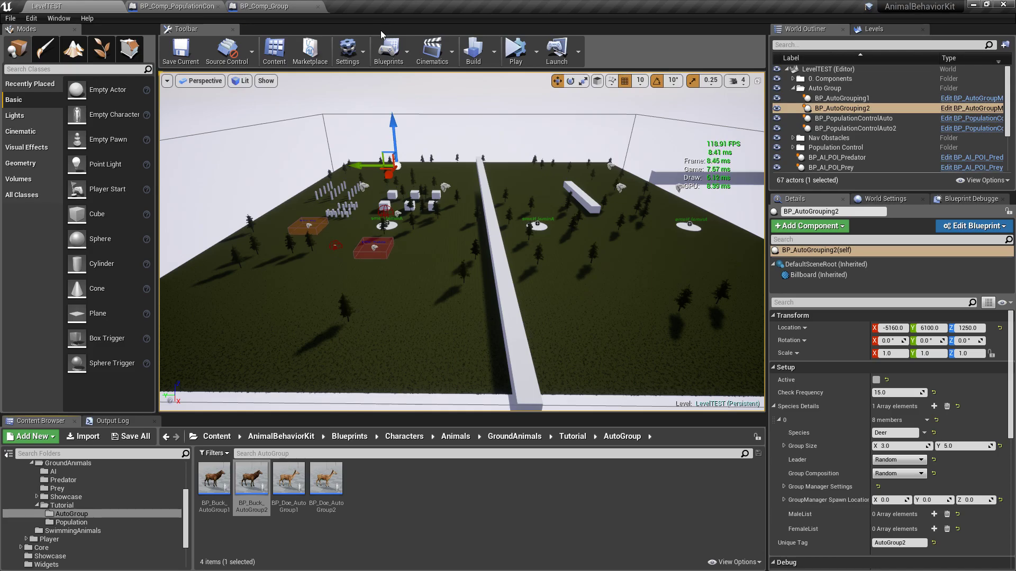
right_click_drag(528, 124, 536, 124)
key("s")
key("d")
left_click(531, 123)
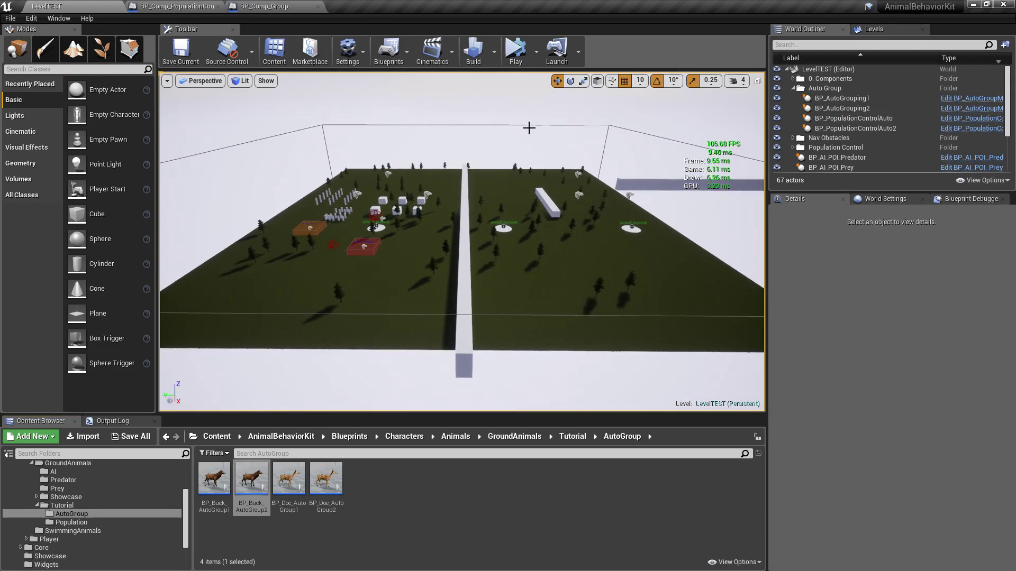
left_click(461, 341)
left_click(505, 120)
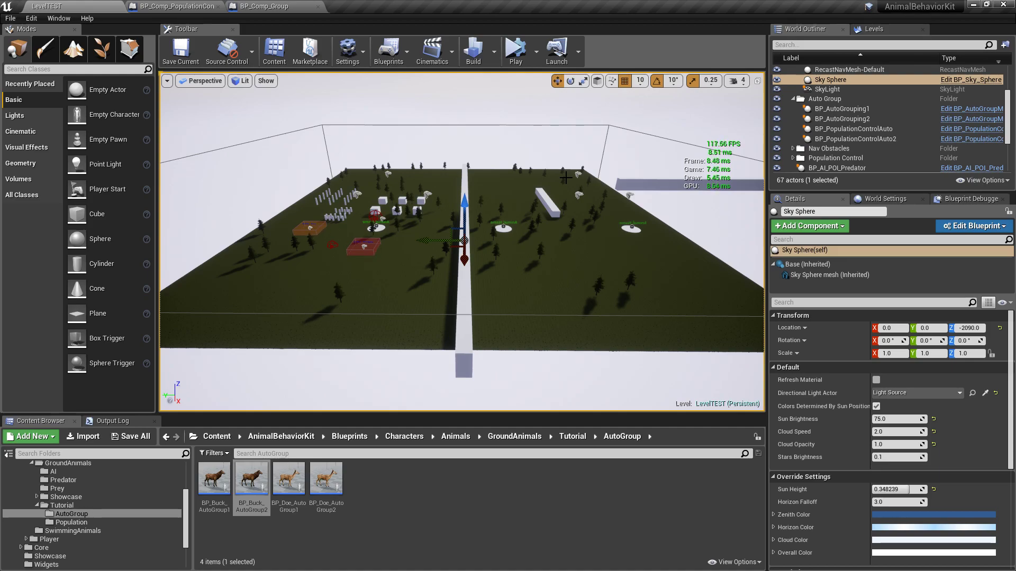
key("w")
right_click_drag(565, 178, 617, 184)
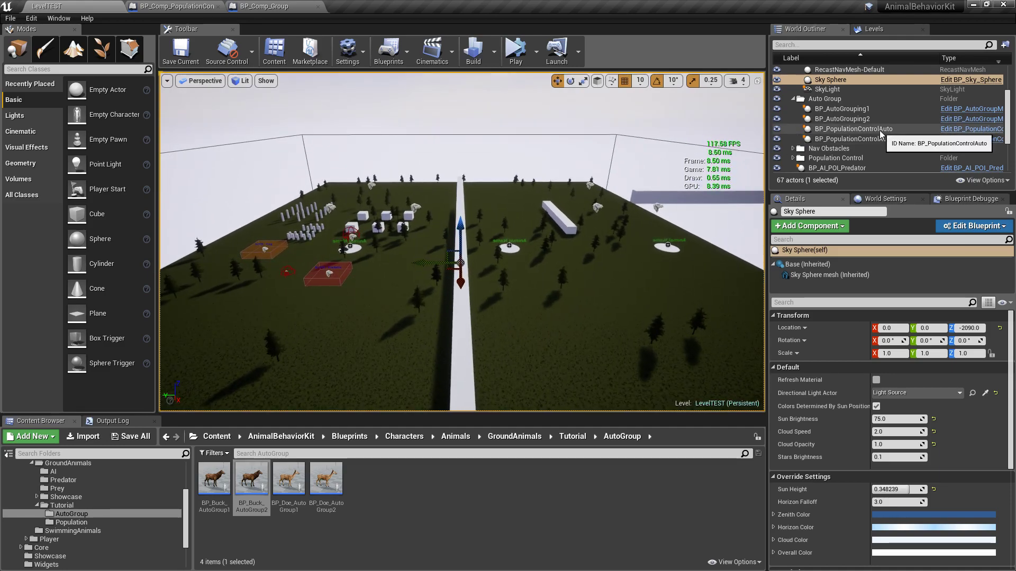
Step: Compare the species settings of BP_PopulationControlAuto and BP_PopulationControlAuto2 in the level
left_click(858, 129)
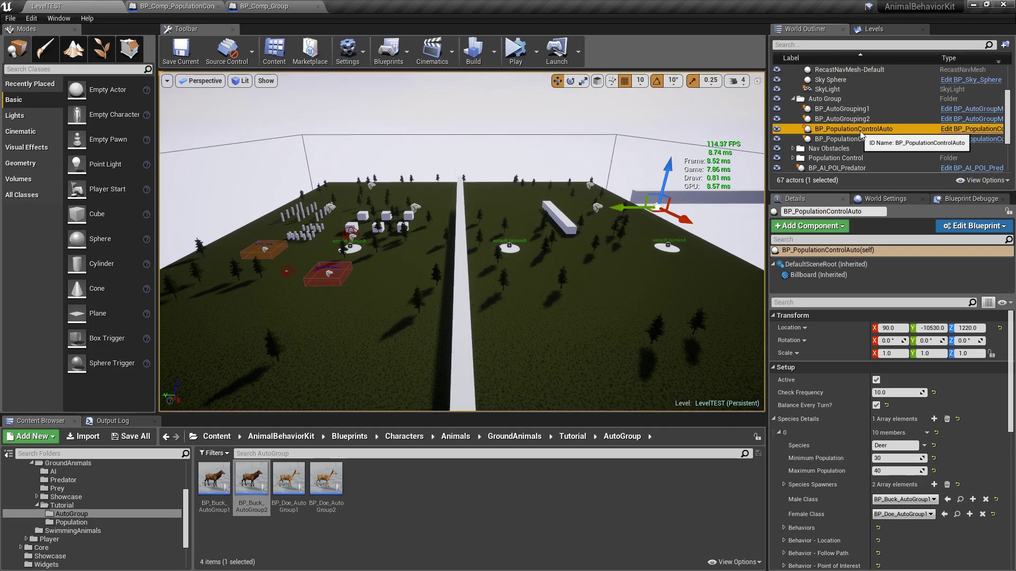
left_click(825, 139)
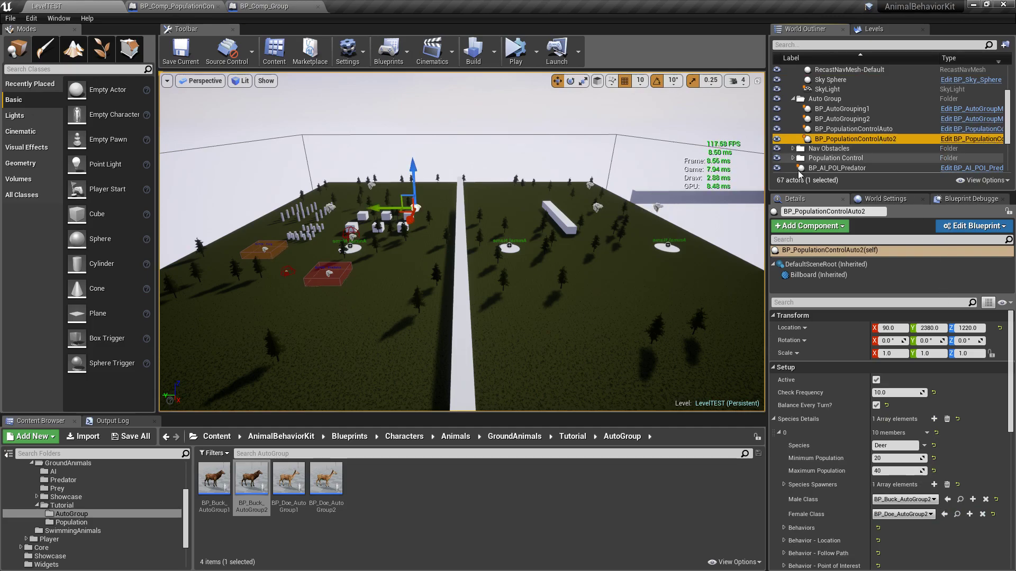
left_click(858, 131)
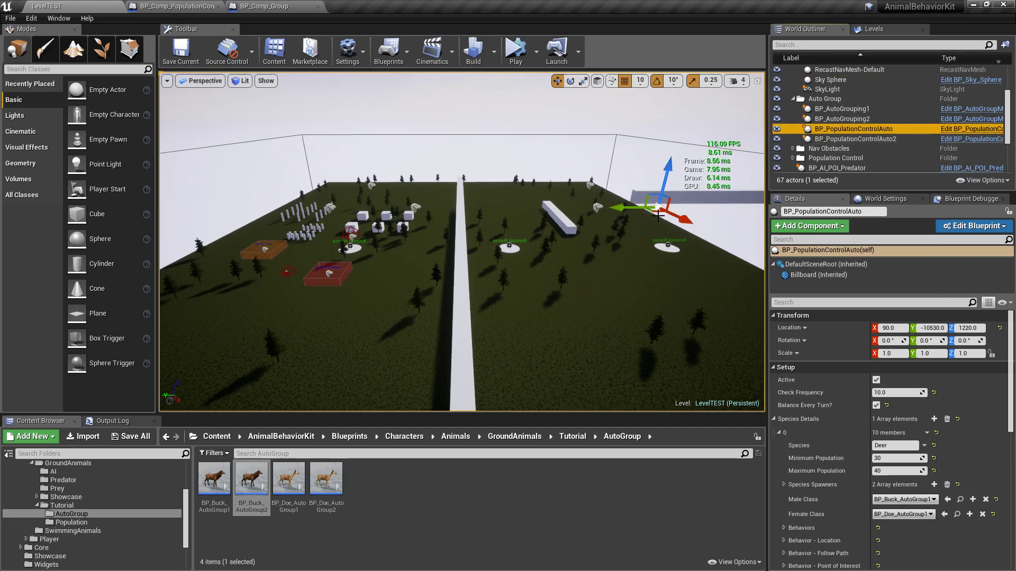
Step: Set the Deer species' Maximum Population to 30 on BP_PopulationControlAuto2
left_click(868, 141)
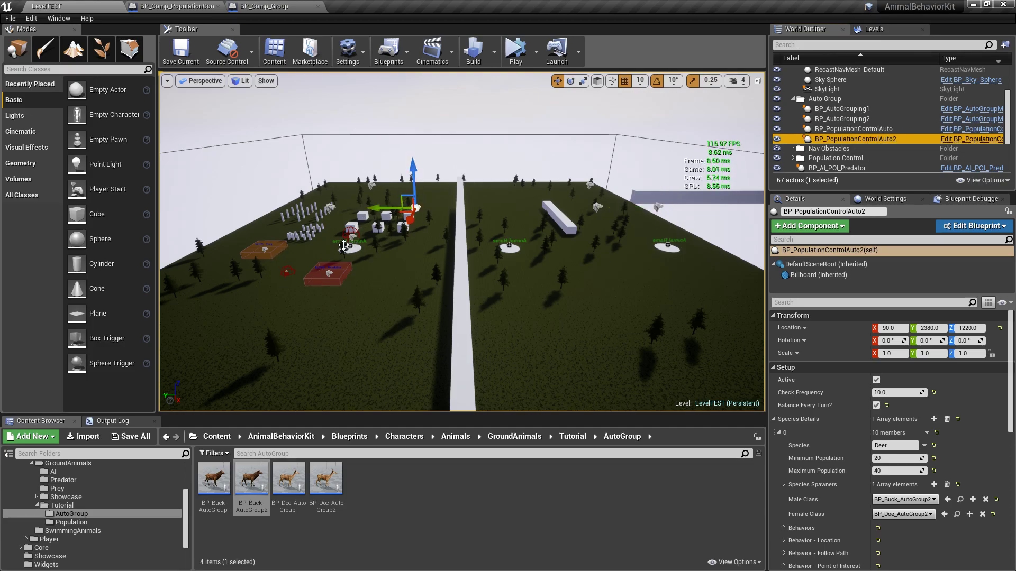
key("w")
right_click_drag(467, 233, 547, 166)
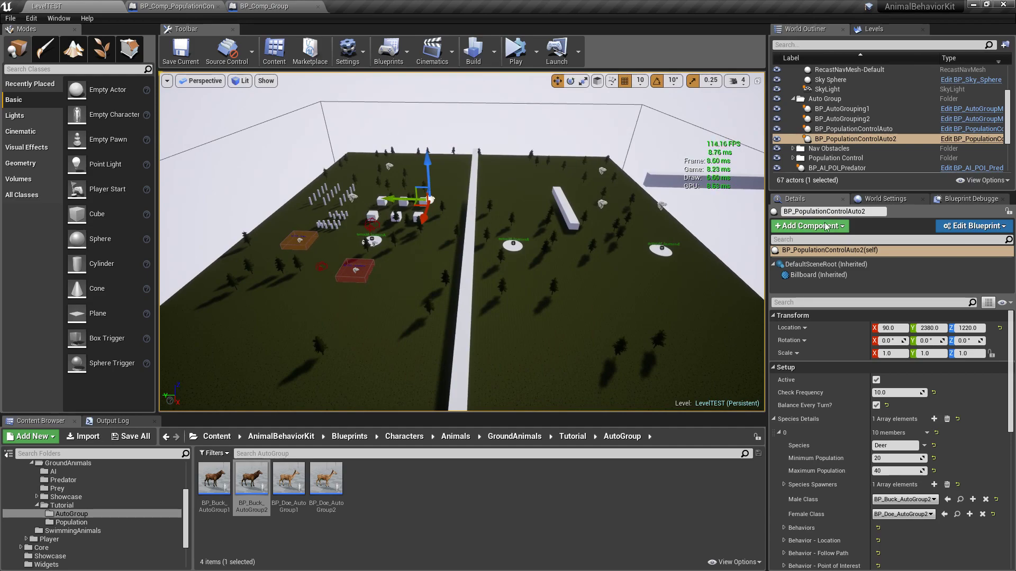
scroll(874, 399, "down", 1)
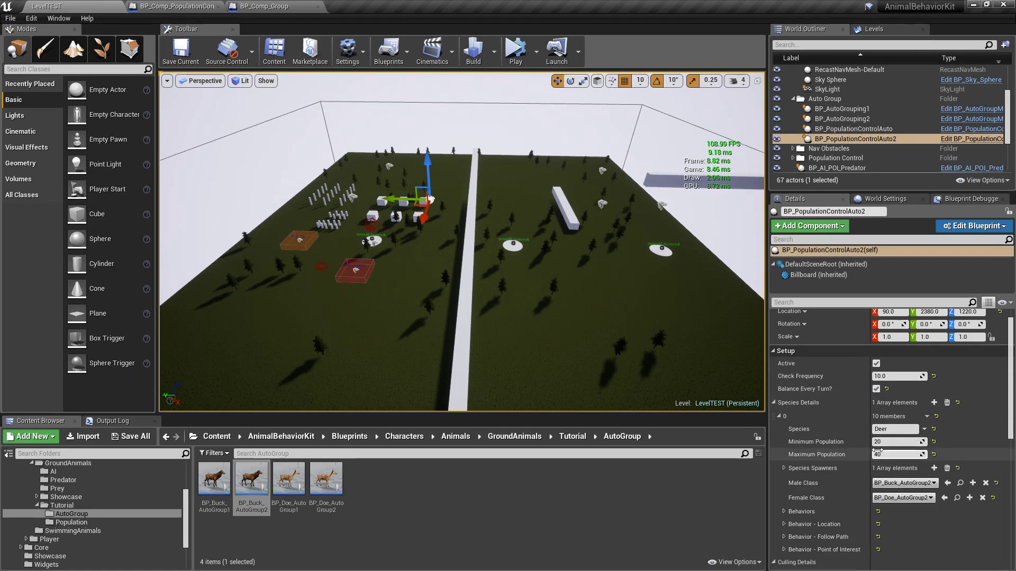
left_click_drag(874, 454, 902, 456)
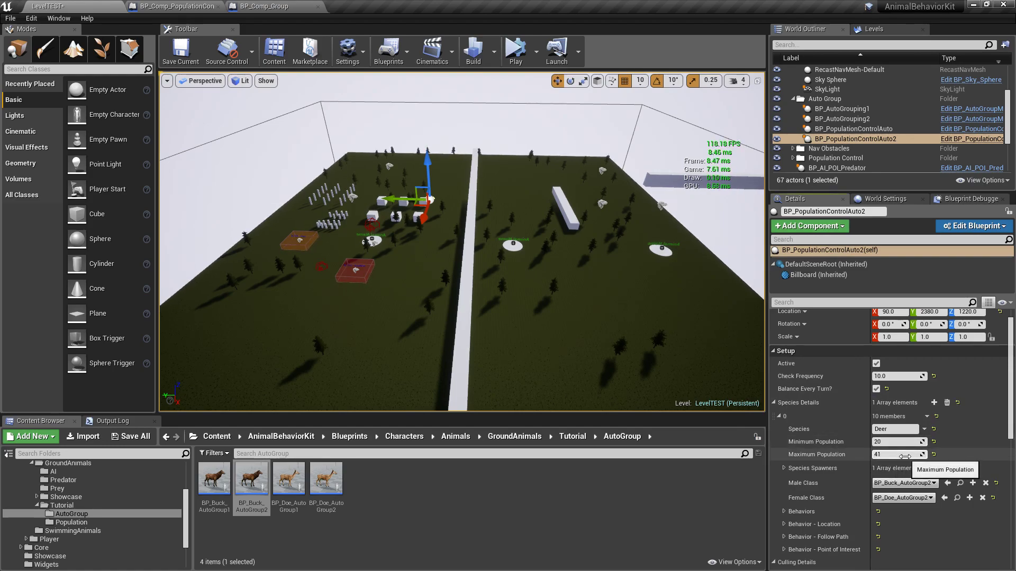
left_click(904, 456)
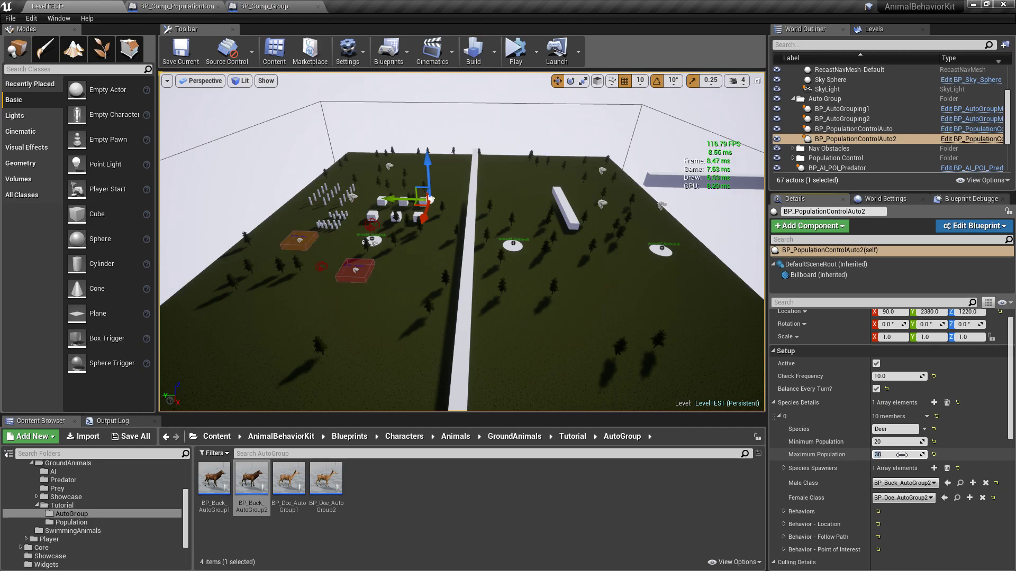
Step: Set the Deer species' Minimum Population to 60 and Maximum Population to 70 on BP_PopulationControlAuto
left_click(881, 129)
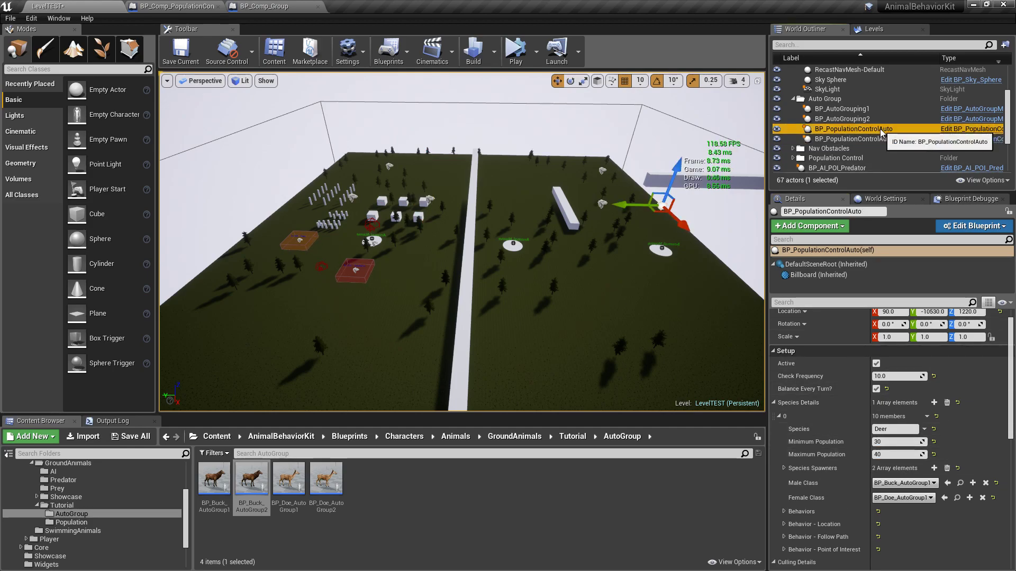
left_click(894, 442)
type("60")
key("Tab")
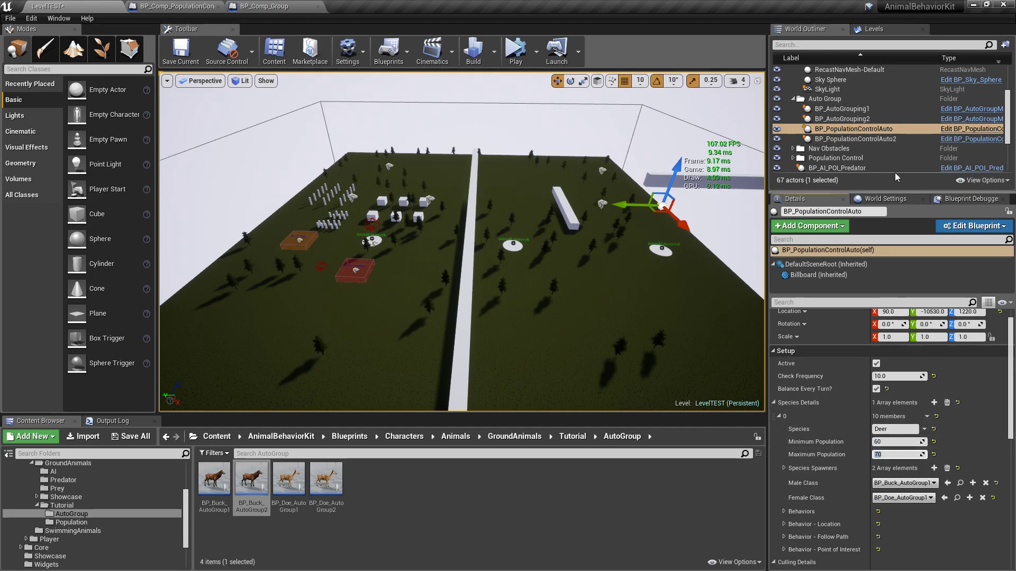
left_click(867, 130)
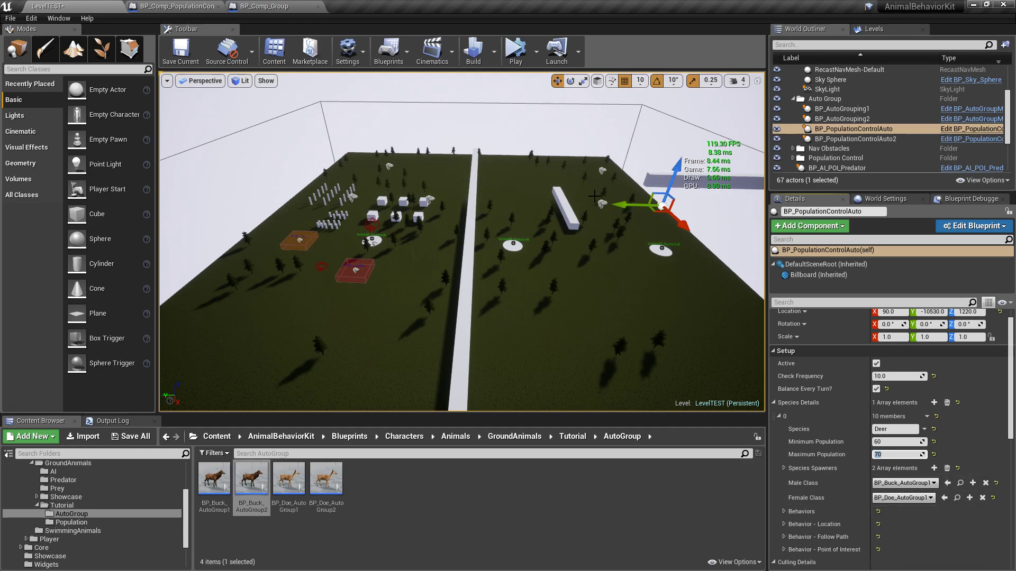
left_click(855, 139)
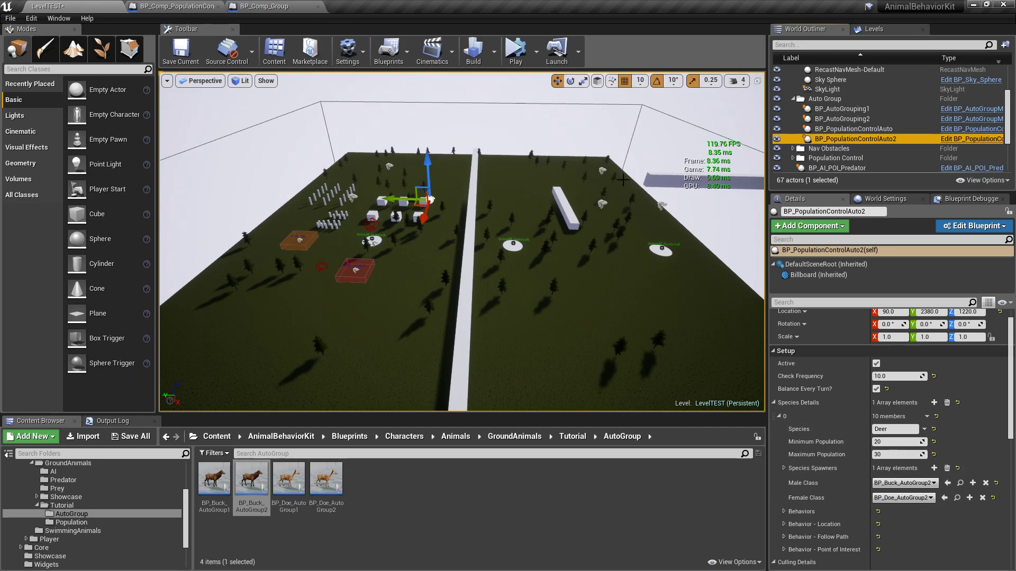
Step: In the BP_Comp_PopulationControl blueprint, check the default options of the ReferenceMode variable and leave it on Automatic
left_click(183, 7)
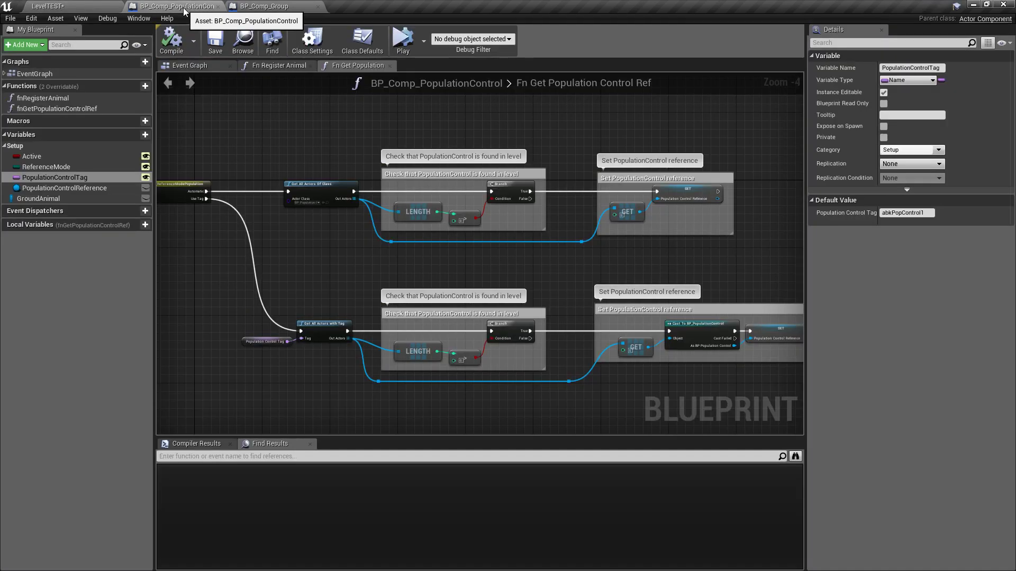
left_click(76, 167)
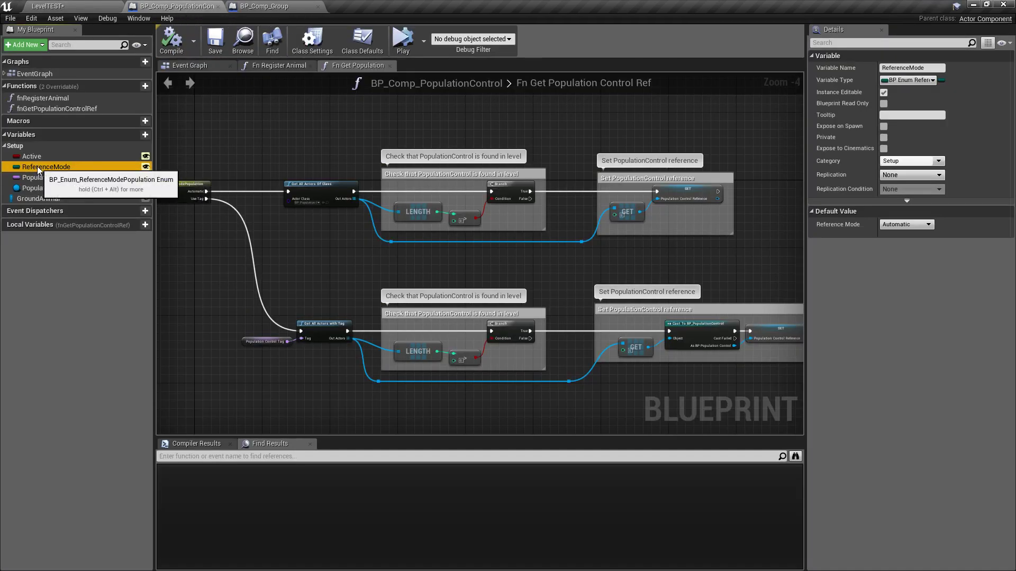
left_click(930, 225)
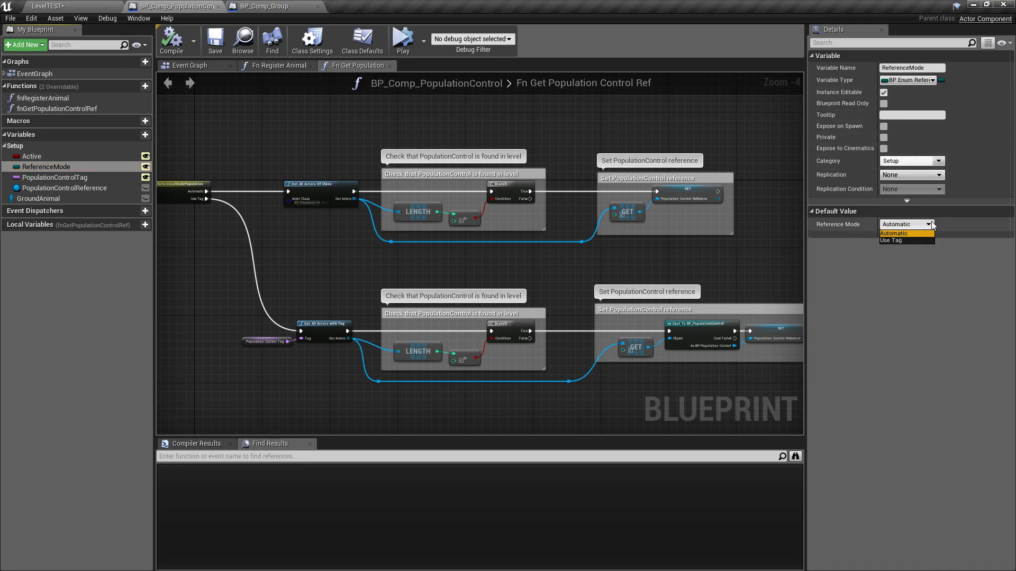
left_click(894, 233)
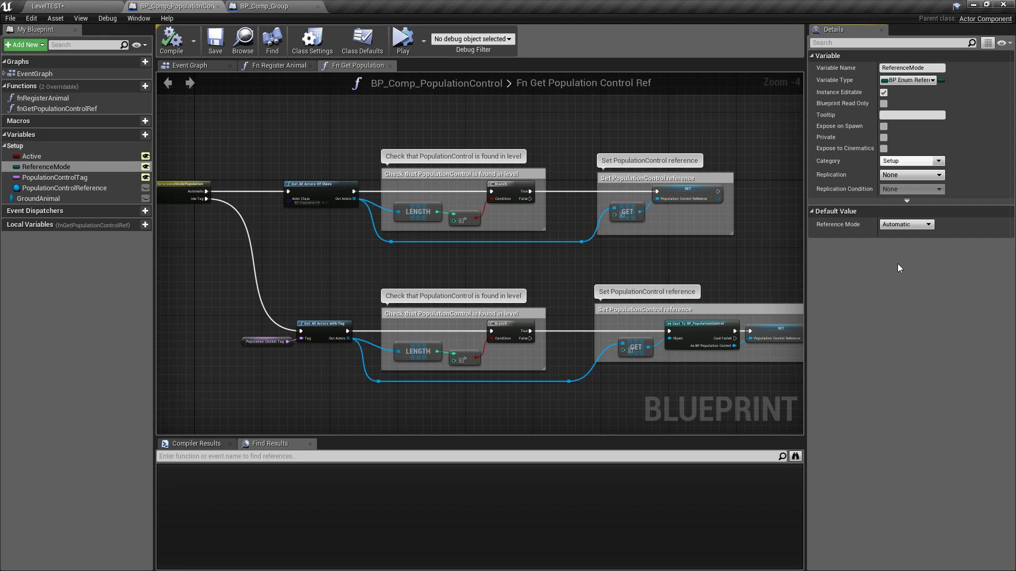
Step: Examine the Automatic branch of fnGetPopulationControlRef, from the enum switch through Get All Actors Of Class to setting the reference
right_click_drag(377, 93, 524, 106)
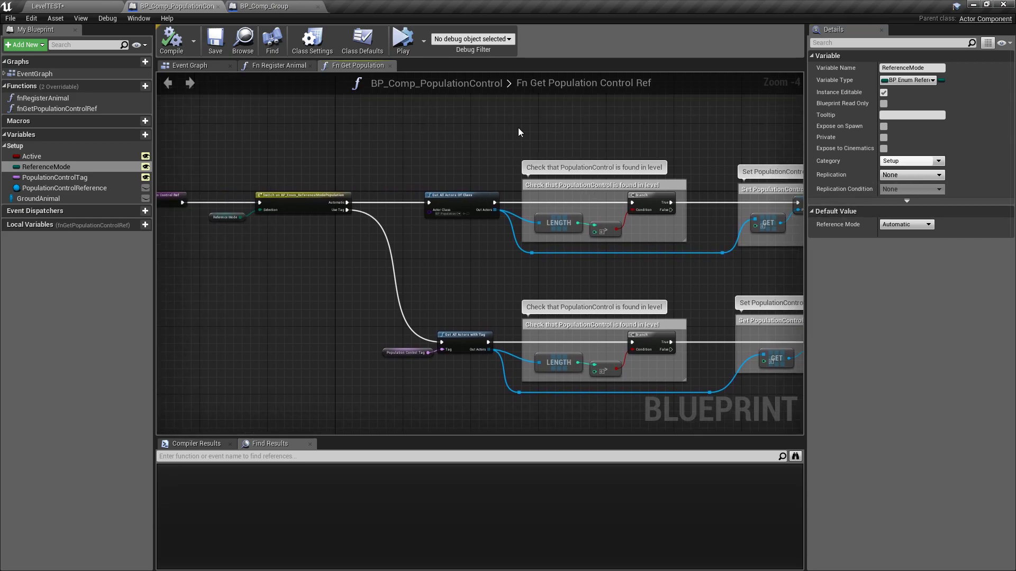
scroll(370, 159, "up", 1)
right_click_drag(254, 153, 332, 154)
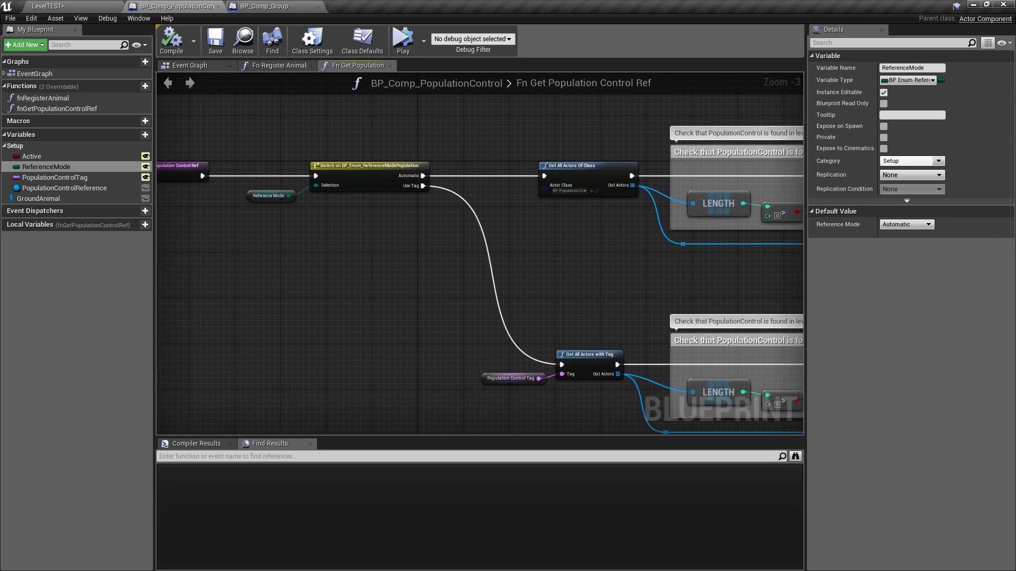
right_click_drag(488, 135, 315, 136)
scroll(417, 145, "up", 3)
right_click_drag(417, 145, 279, 134)
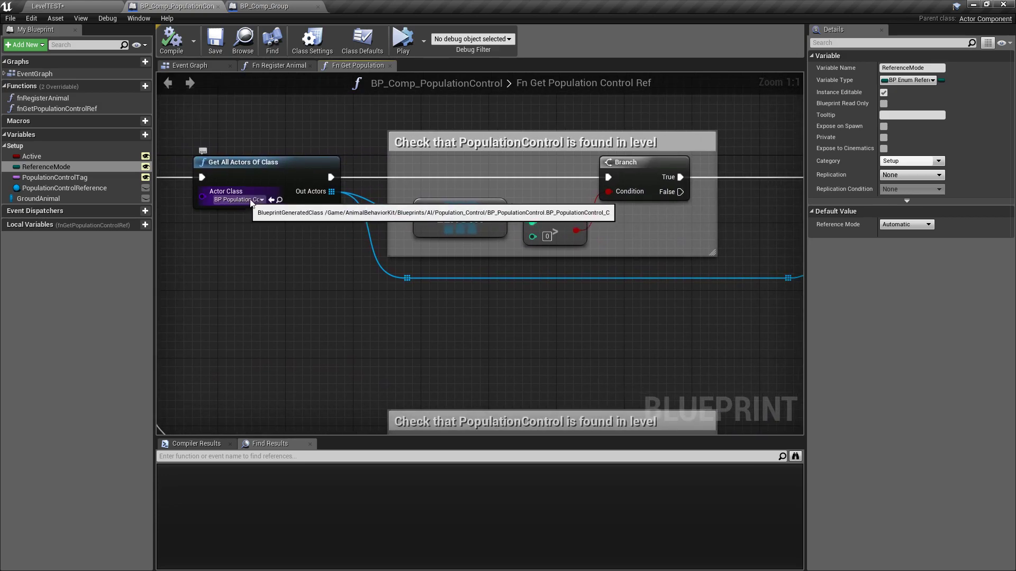
right_click_drag(620, 195, 462, 189)
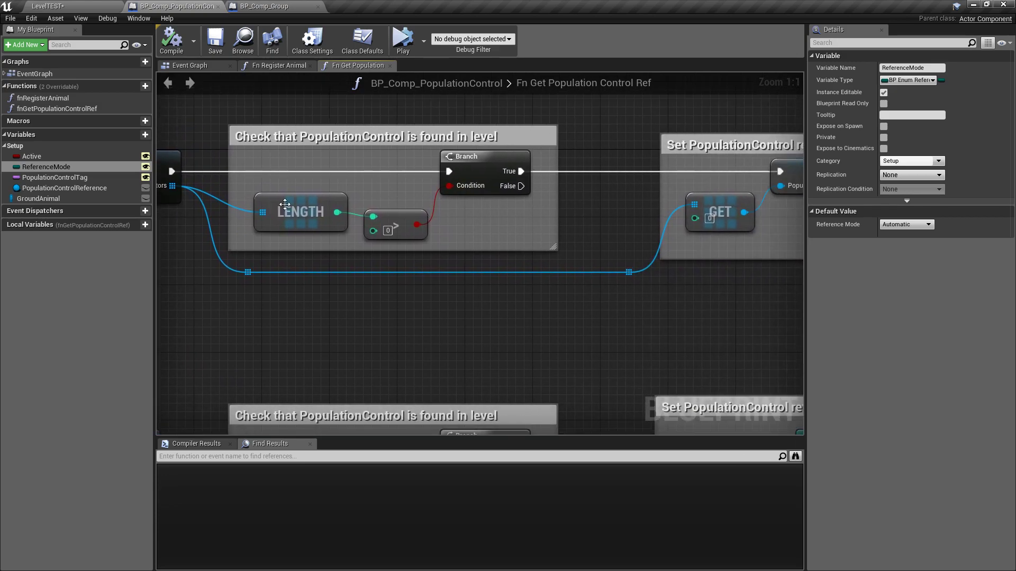
right_click_drag(569, 205, 263, 214)
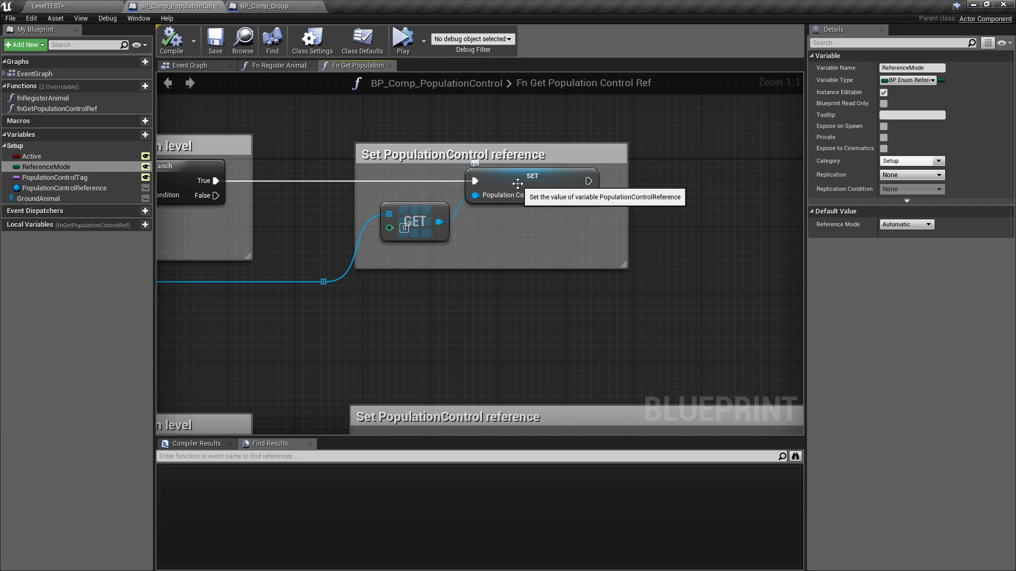
Step: Examine the Use Tag branch of fnGetPopulationControlRef, from Get All Actors with Tag through the cast to setting the reference
scroll(517, 183, "down", 5)
right_click_drag(431, 302, 378, 188)
scroll(379, 187, "up", 3)
right_click_drag(582, 277, 361, 80)
scroll(319, 197, "up", 1)
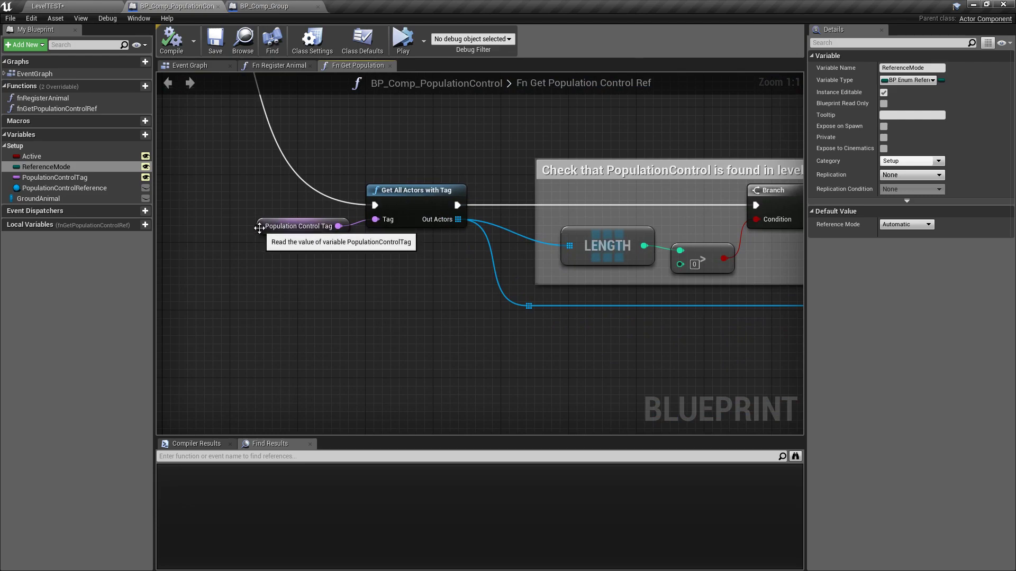
right_click_drag(638, 121, 364, 125)
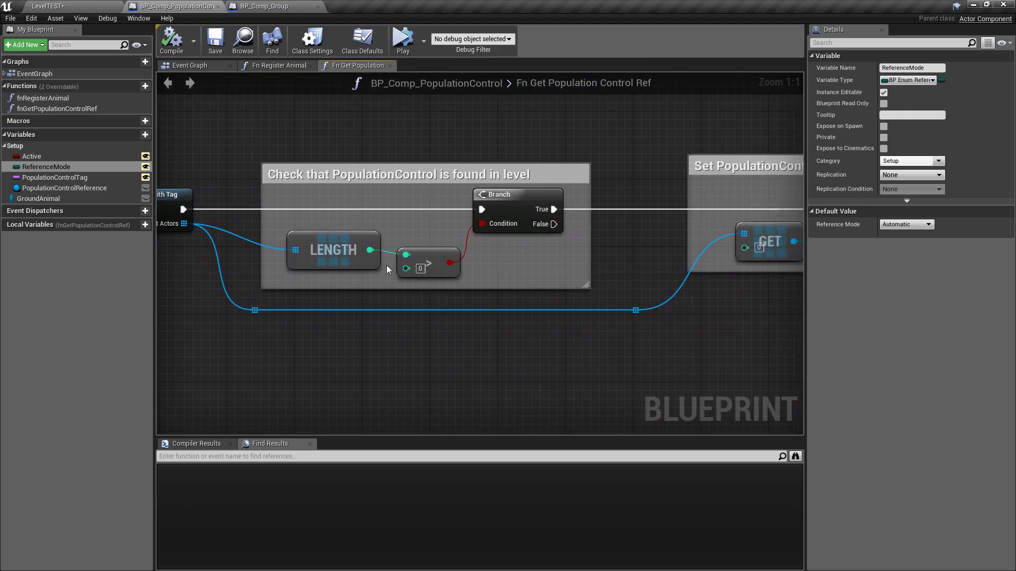
right_click_drag(769, 238, 431, 215)
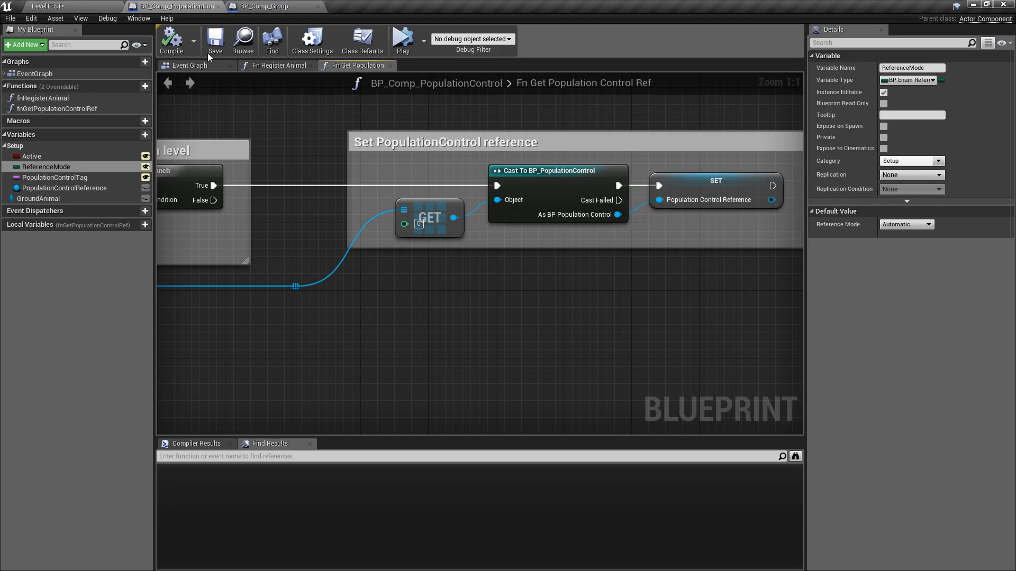
right_click_drag(239, 129, 452, 148)
Step: Return to the level, collapse Species Details, and compare the Unique Tag values of the two auto population control actors
left_click(104, 5)
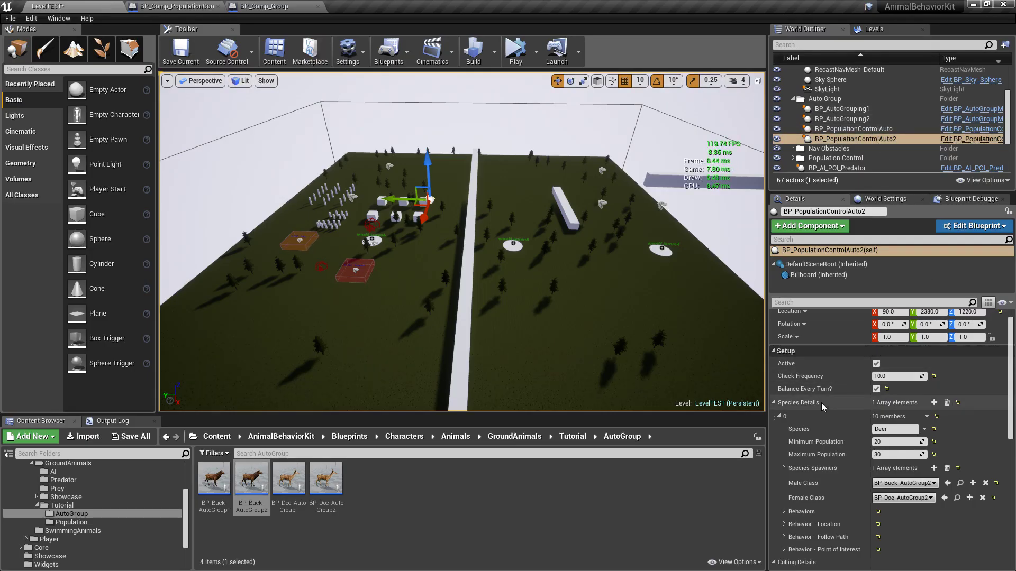
left_click(772, 403)
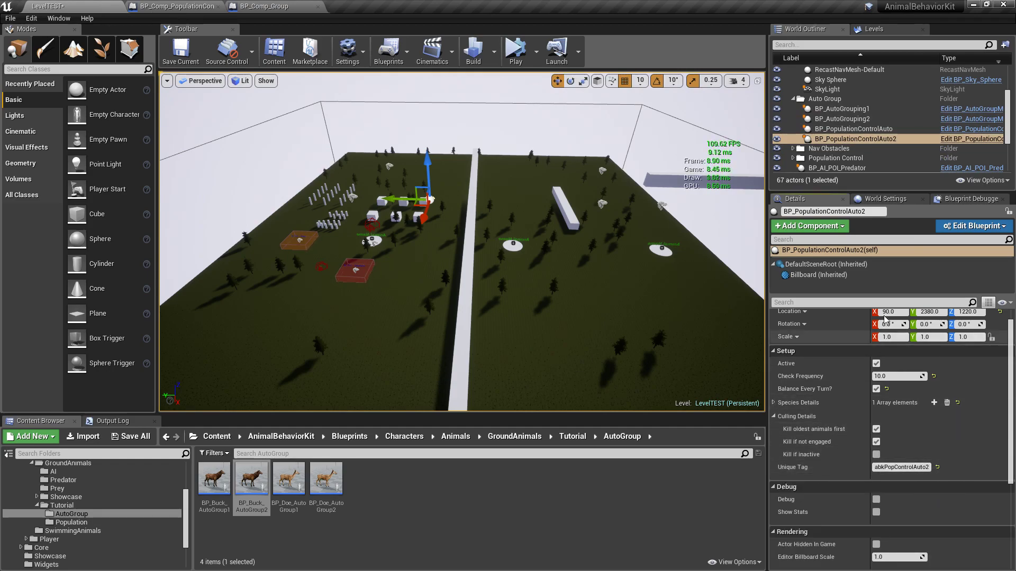
left_click(881, 131)
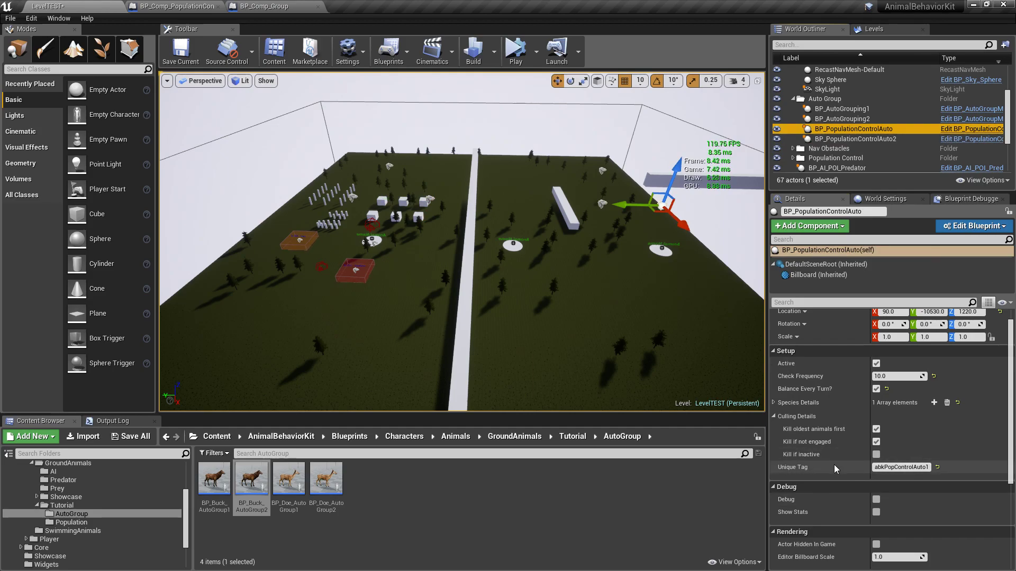
left_click(863, 139)
left_click(863, 130)
left_click(862, 136)
left_click(865, 132)
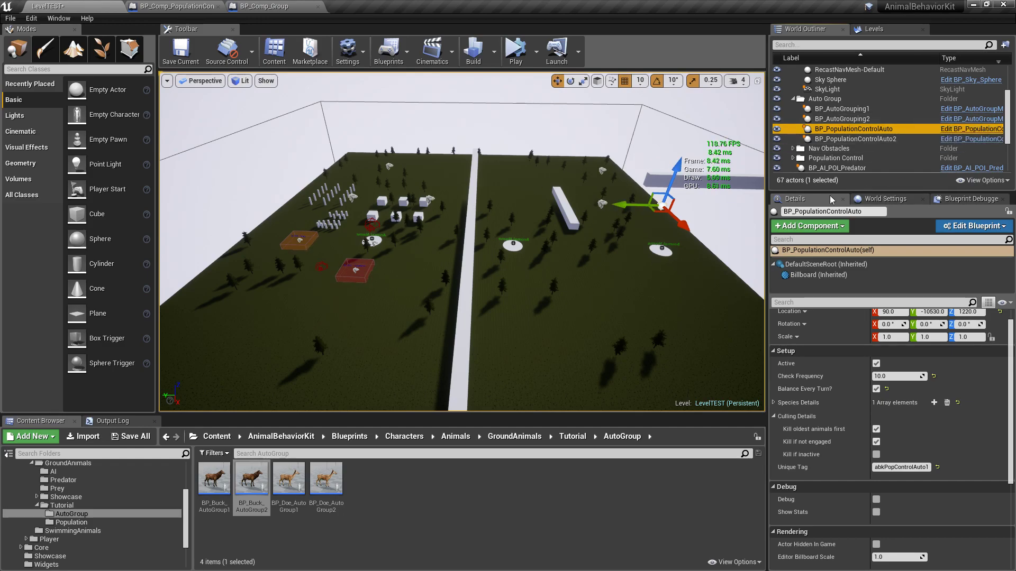
Step: Simulate the level and inspect the deer spawning around the white spawner discs on both sides of the dividing wall
left_click(515, 52)
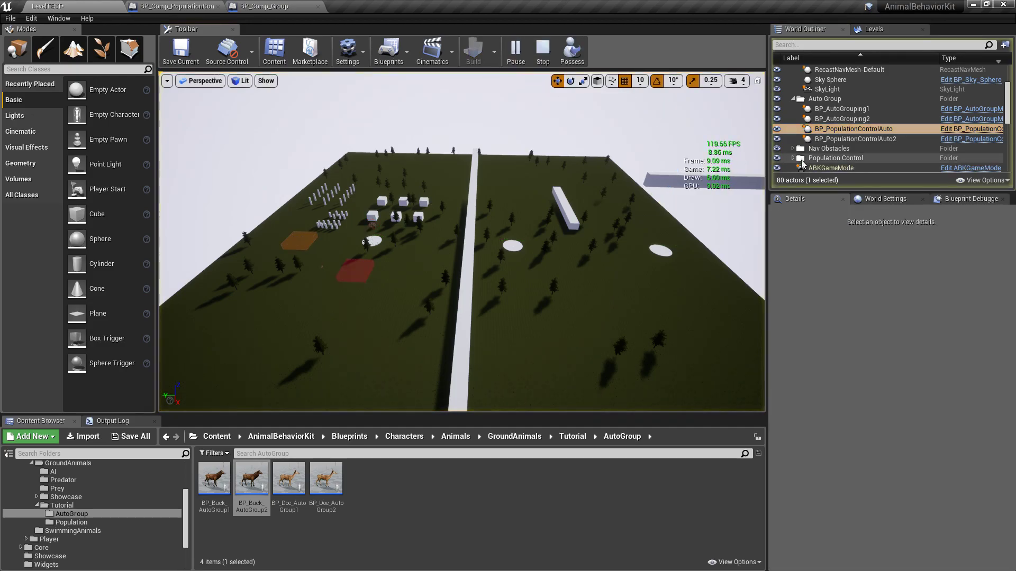
right_click_drag(558, 187, 645, 228)
key("w")
right_click_drag(538, 223, 538, 171)
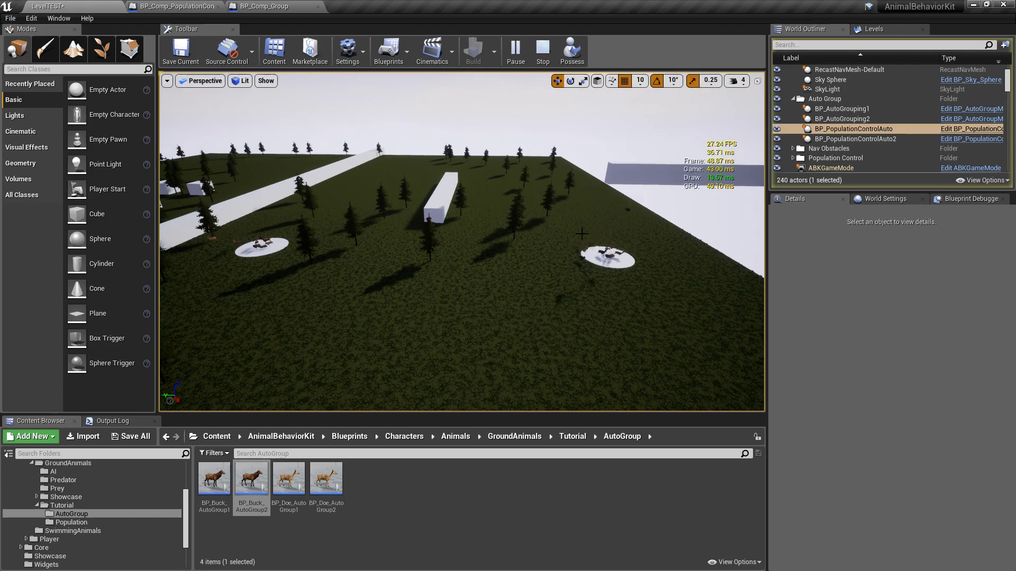
mouse_move(505, 233)
right_mouse_down()
mouse_move(537, 225)
mouse_move(431, 212)
mouse_move(515, 222)
right_mouse_up()
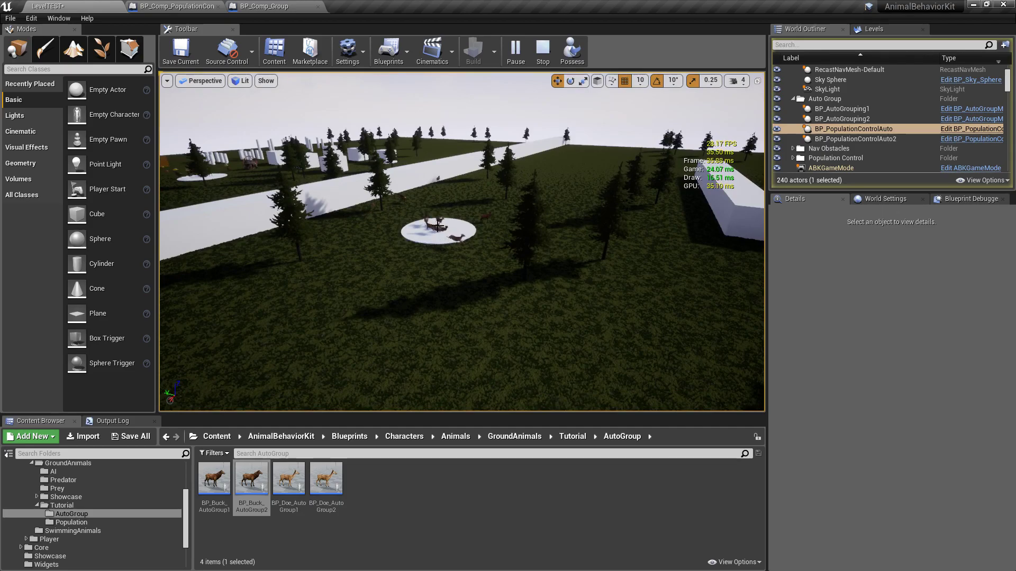
mouse_move(586, 271)
right_mouse_down()
mouse_move(561, 254)
mouse_move(529, 280)
mouse_move(529, 317)
mouse_move(471, 317)
mouse_move(461, 328)
mouse_move(583, 261)
right_mouse_up()
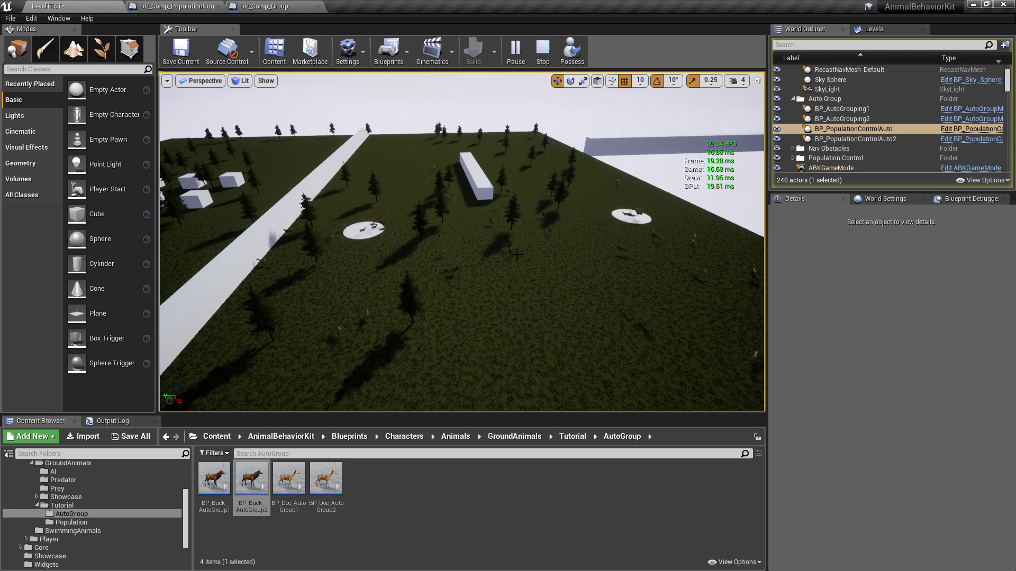
Step: Stop the simulation and enable Debug and Show Stats on the BP_PopulationControlAuto actor
left_click(549, 59)
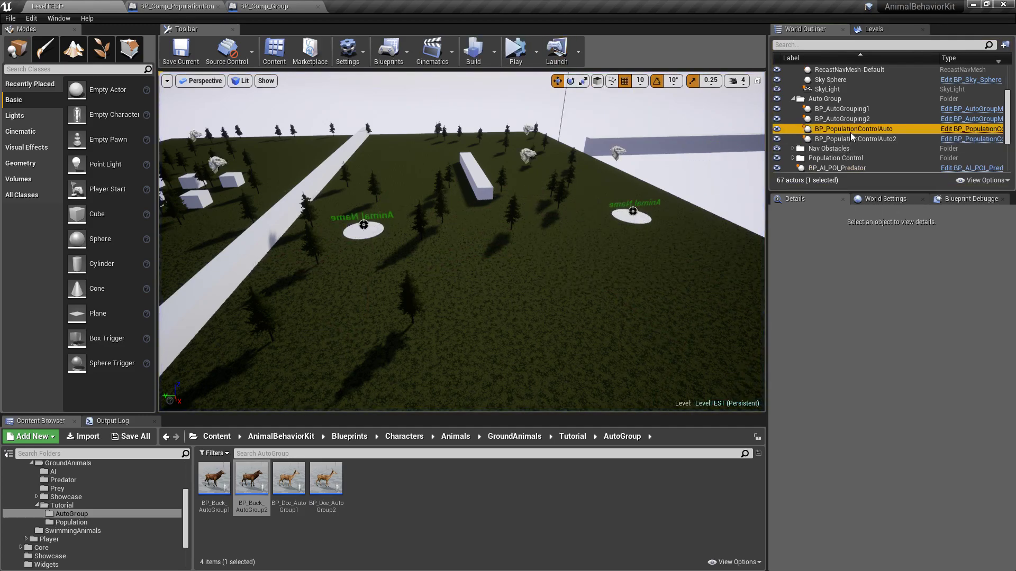
left_click(851, 131)
scroll(836, 375, "down", 5)
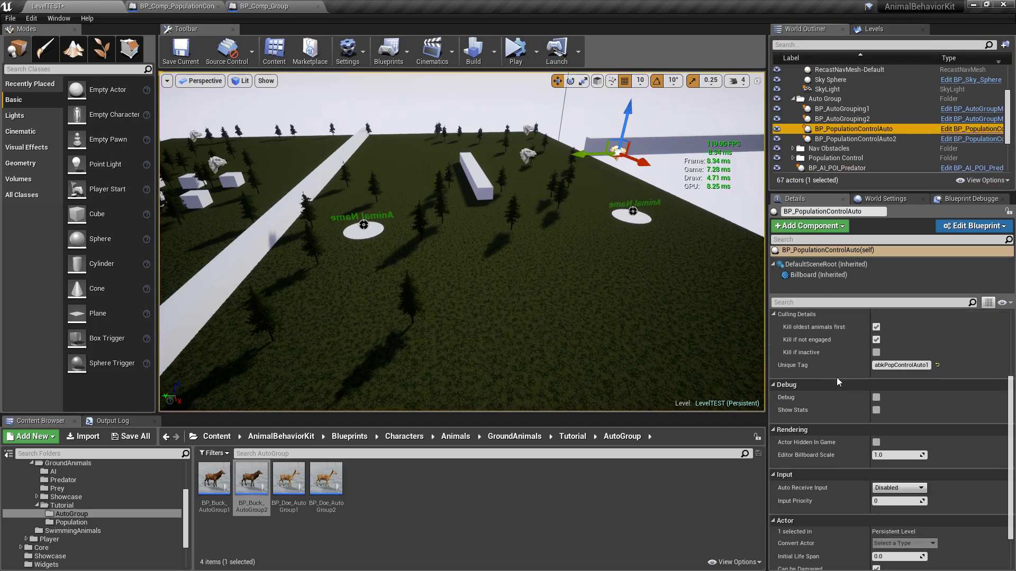
left_click(876, 397)
left_click(876, 410)
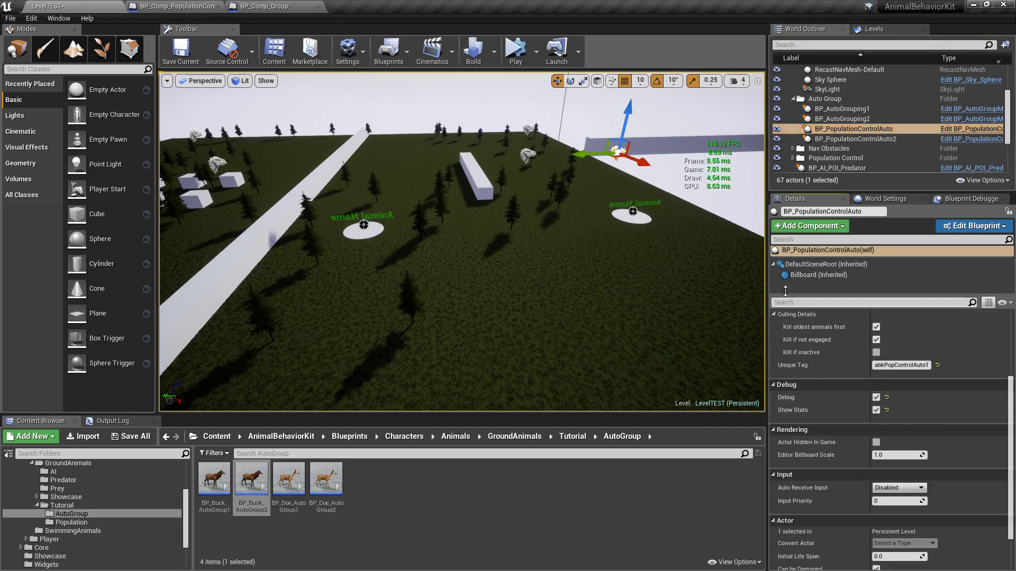
Step: Simulate the level and expand BP_PopulationControlAuto's first Species Details element to check its population limits
left_click(515, 51)
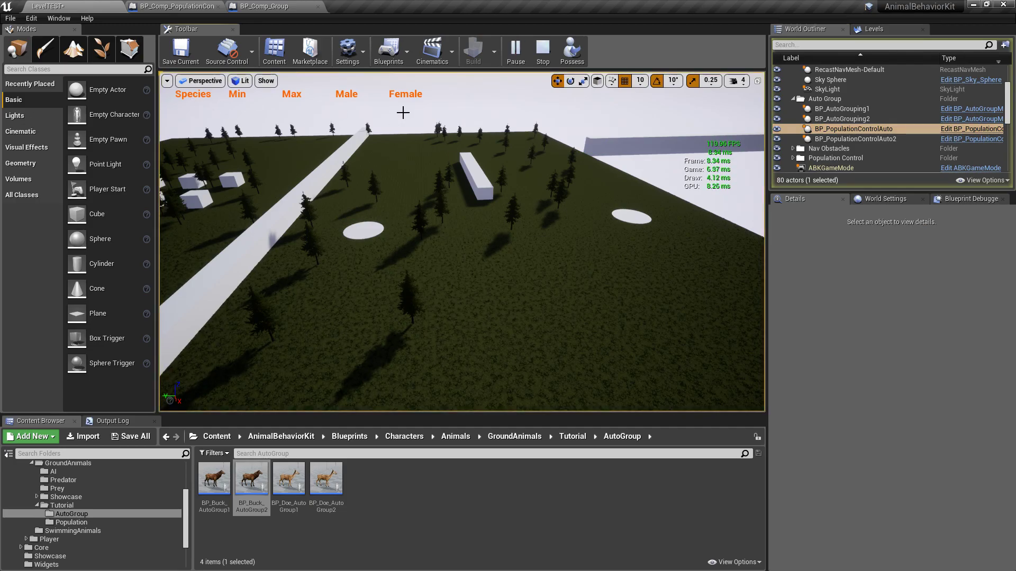
left_click(848, 130)
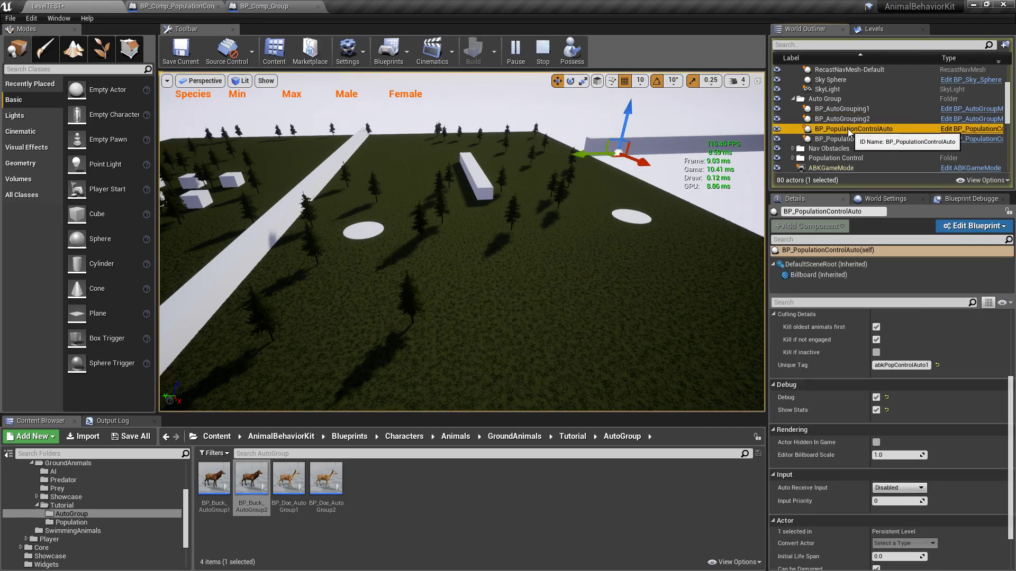
scroll(828, 397, "up", 3)
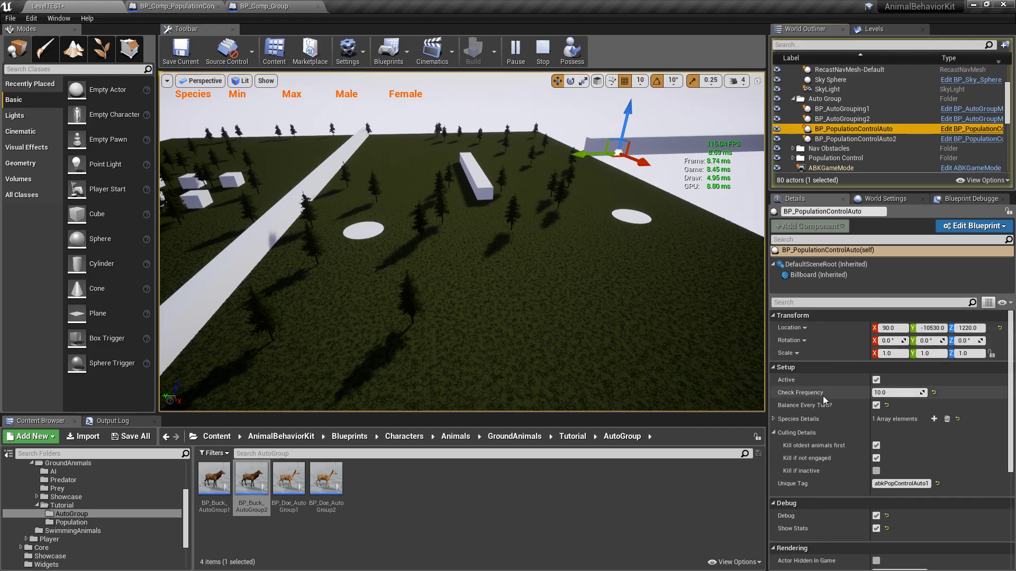
left_click(774, 419)
left_click(777, 445)
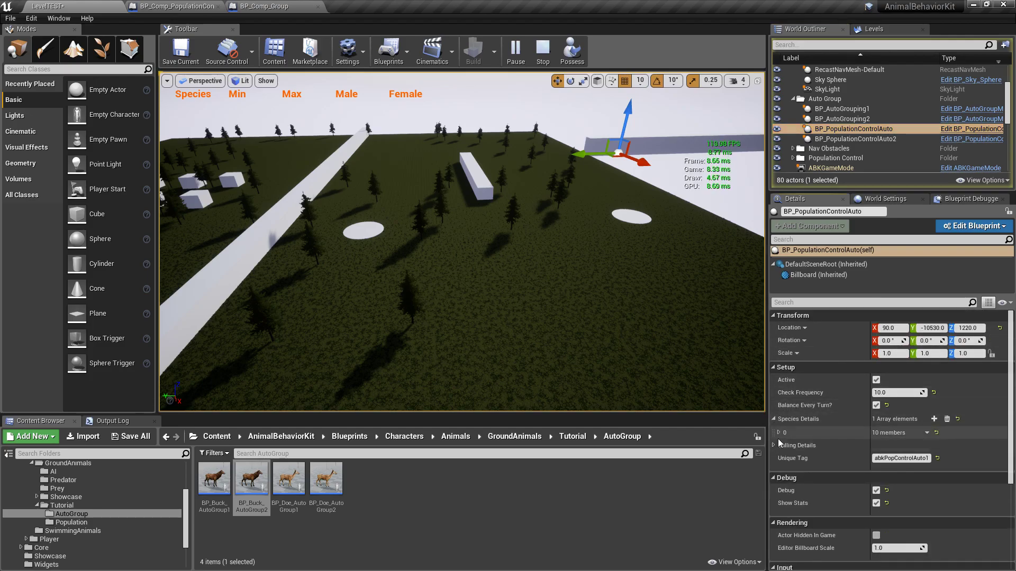
left_click(778, 432)
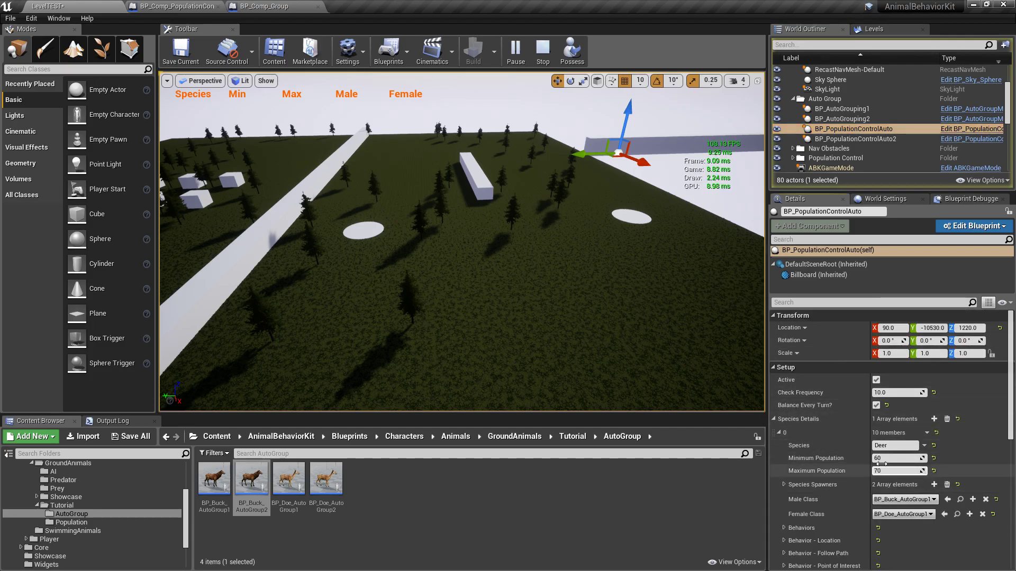
Step: Inspect the deer on both sides of the dividing wall against the on-screen population stats, and stop the simulation
right_click_drag(539, 213, 340, 130)
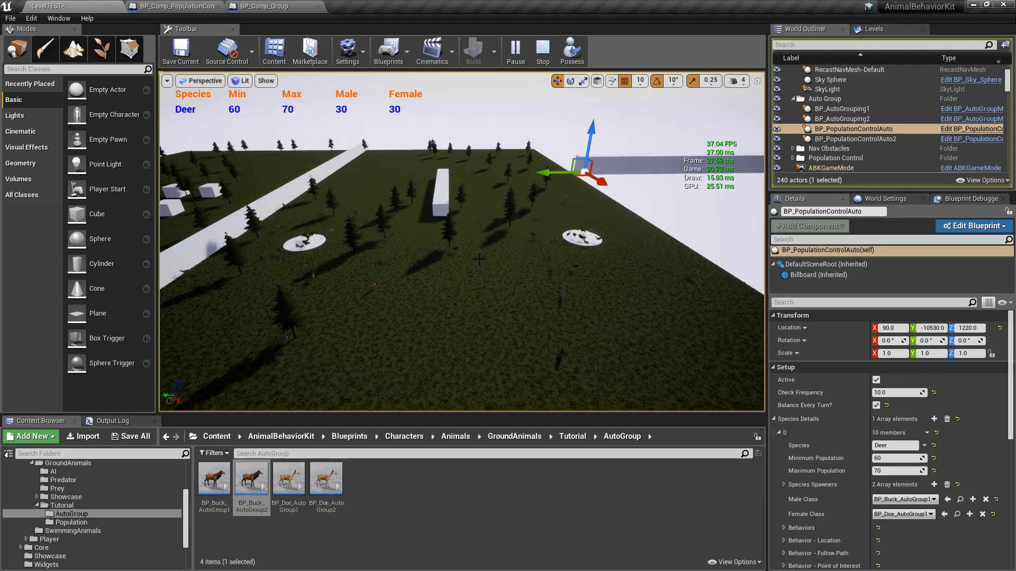
right_click_drag(511, 313, 239, 132)
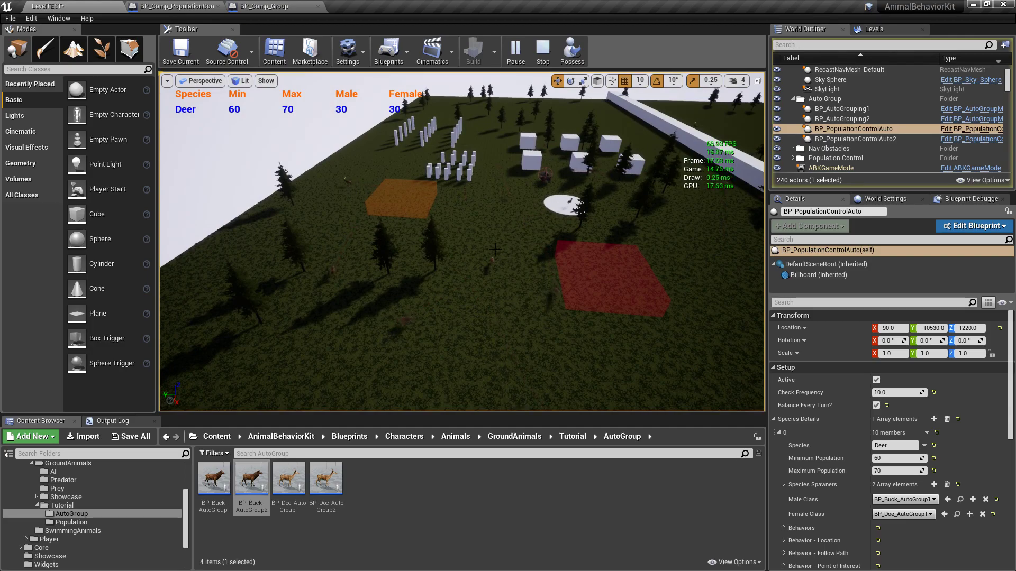
right_click_drag(495, 249, 361, 158)
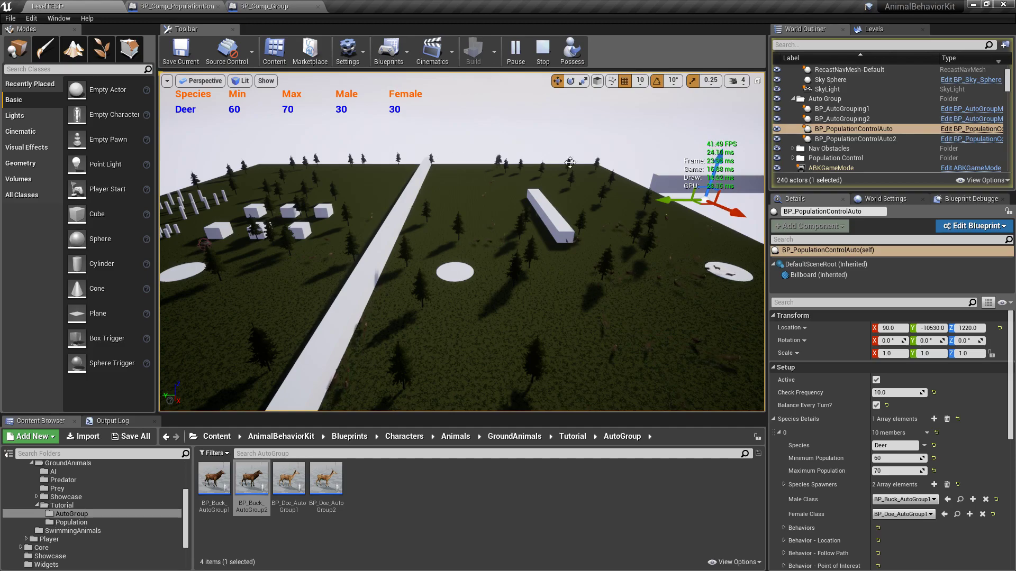
left_click(876, 379)
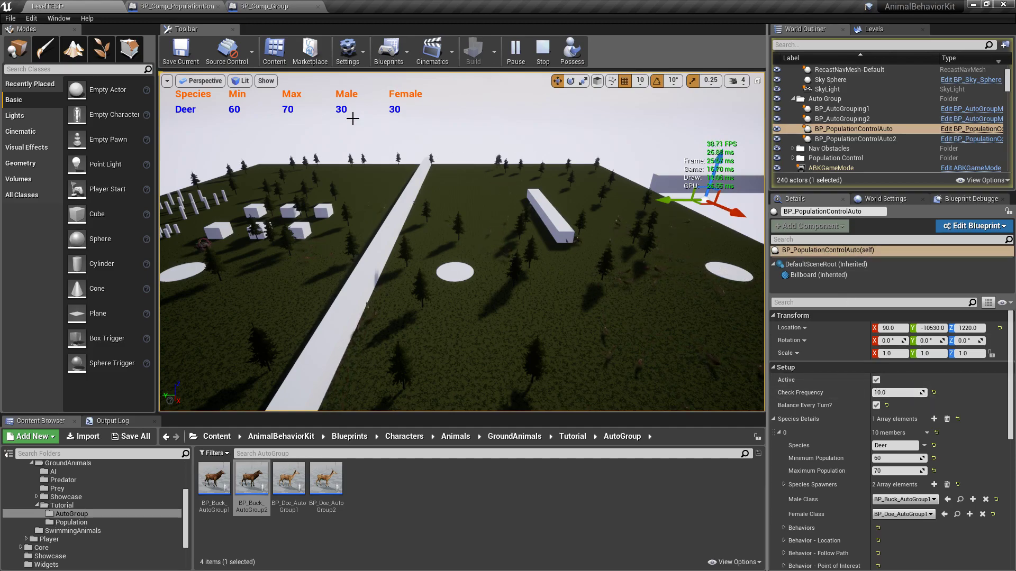
right_click_drag(460, 242, 339, 164)
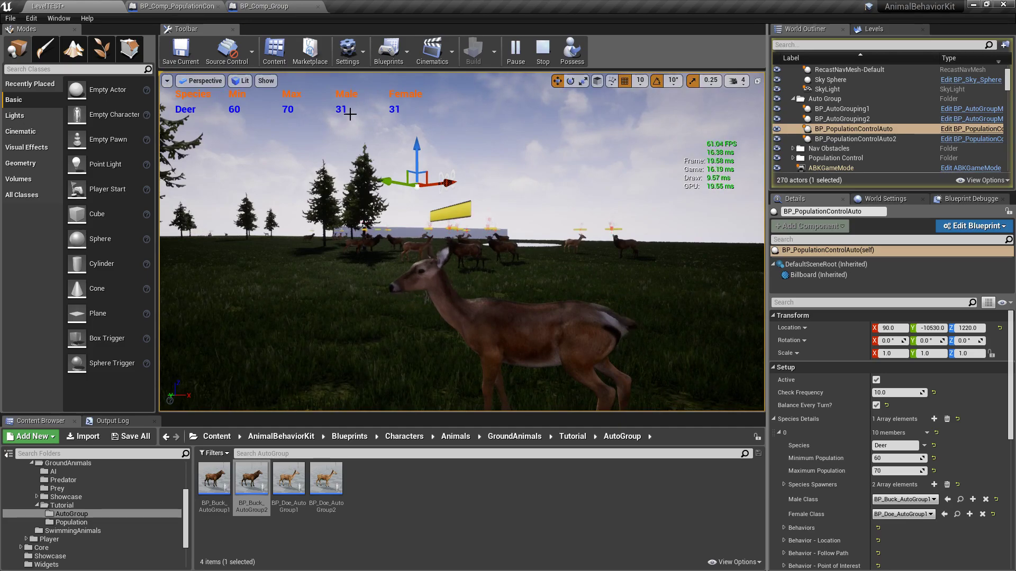
mouse_move(396, 111)
right_mouse_down()
mouse_move(387, 132)
mouse_move(399, 114)
right_mouse_up()
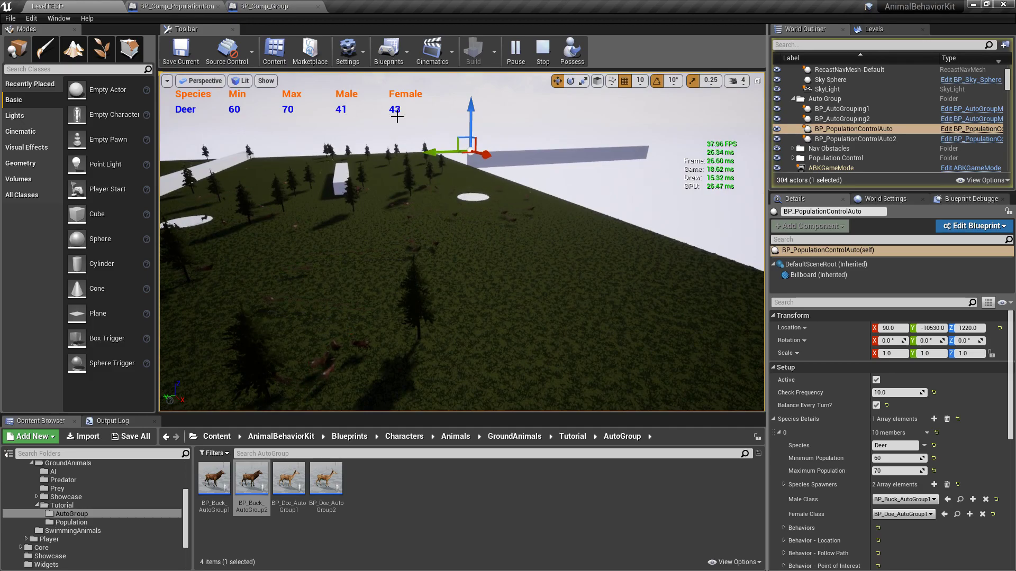
right_click_drag(517, 182, 353, 93)
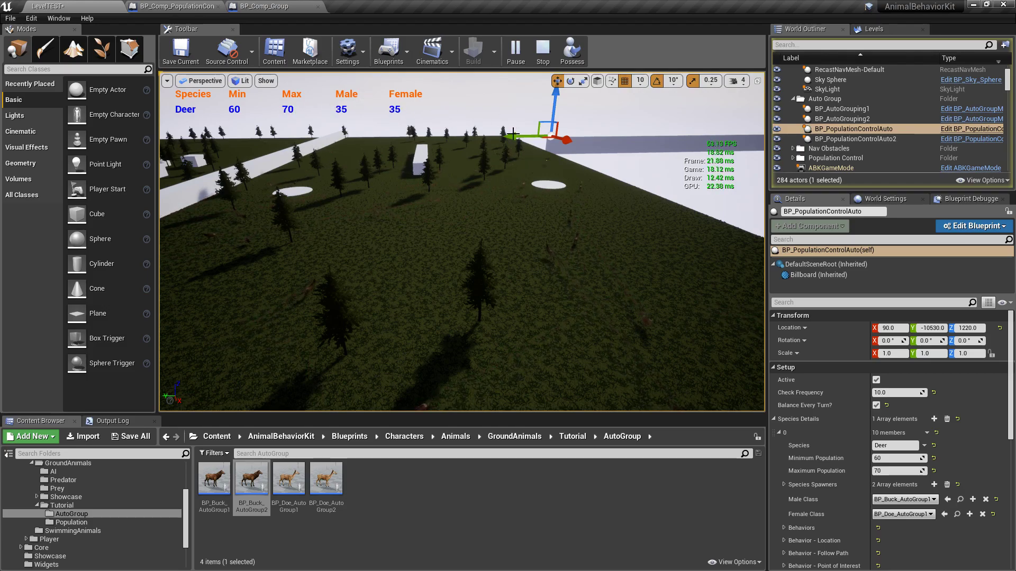
right_click_drag(503, 168, 503, 168)
right_click_drag(296, 132, 296, 131)
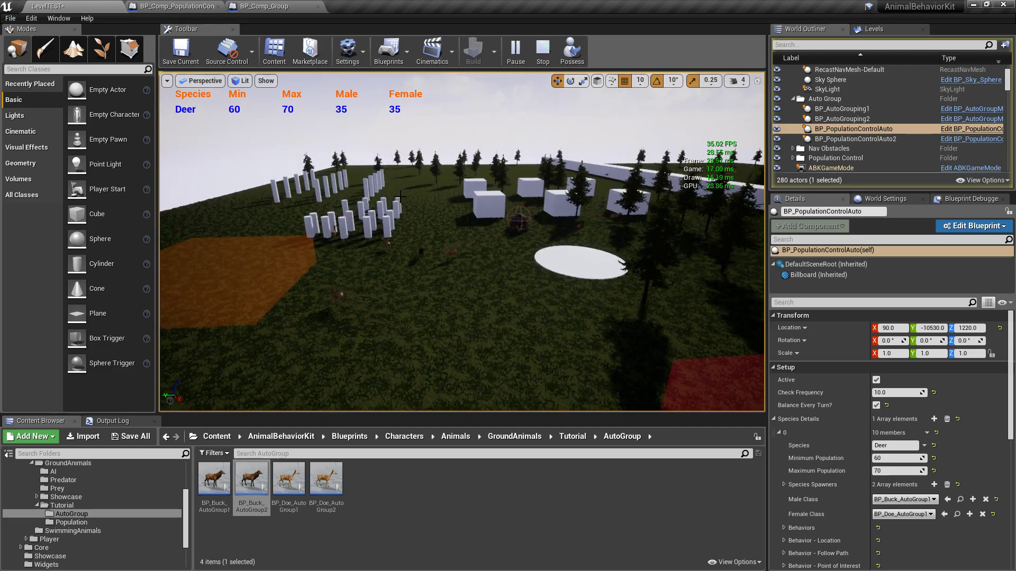
left_click(542, 50)
Step: Review the Culling Details options of BP_PopulationControlAuto with Species Details collapsed, and collapse them again
right_click_drag(469, 173, 470, 173)
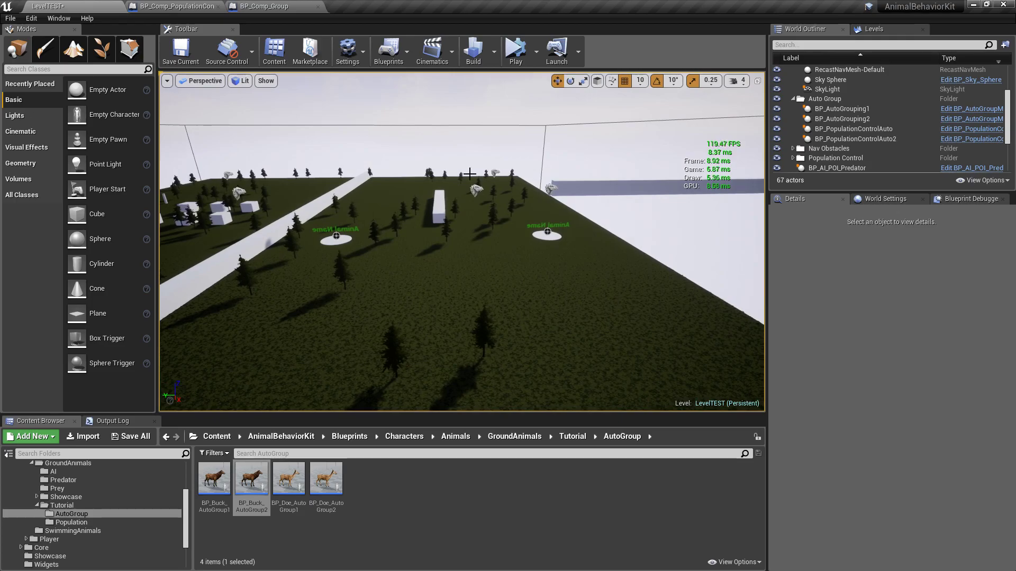
left_click(872, 130)
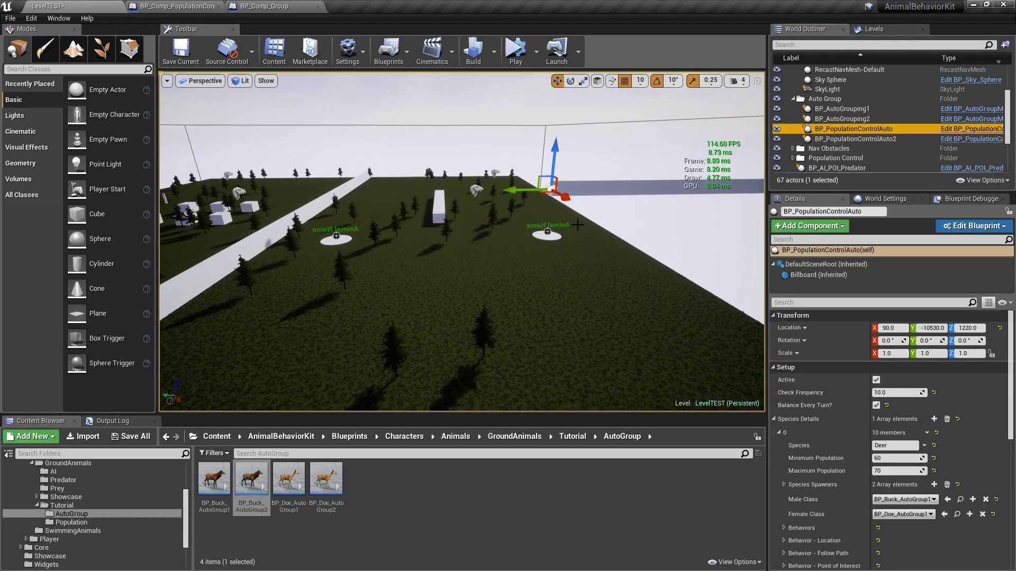
left_click(773, 419)
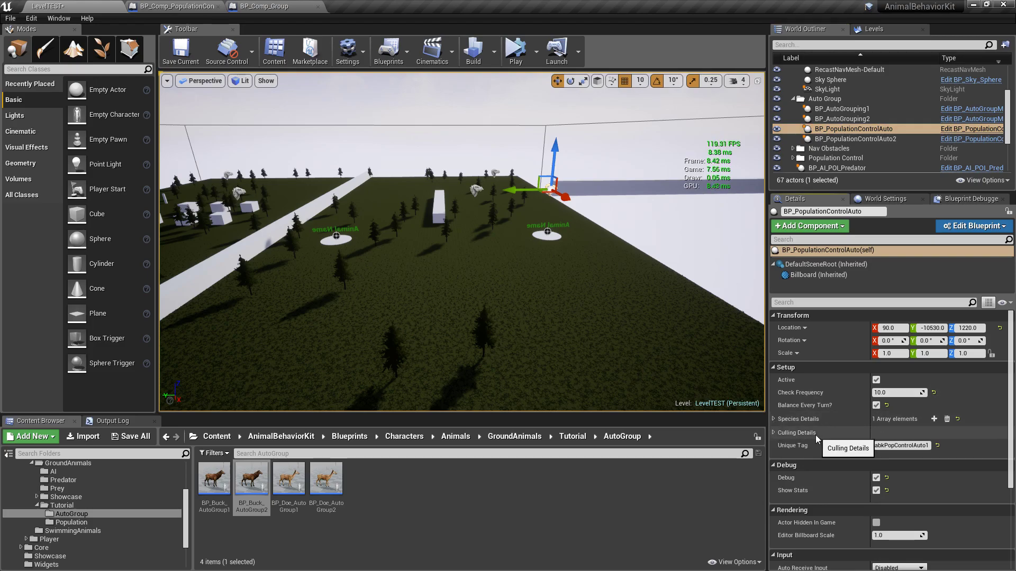
left_click(773, 433)
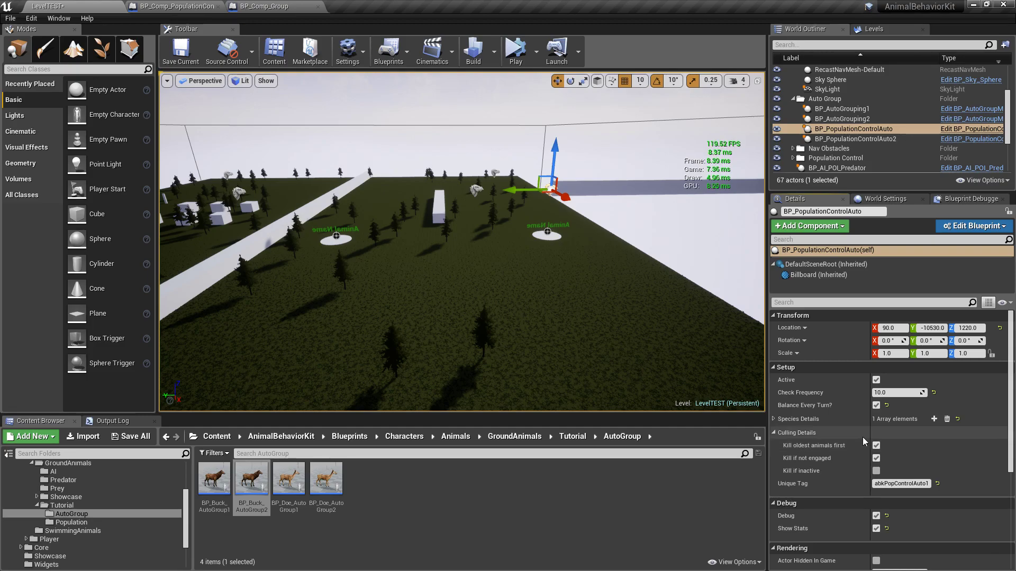
scroll(821, 442, "down", 1)
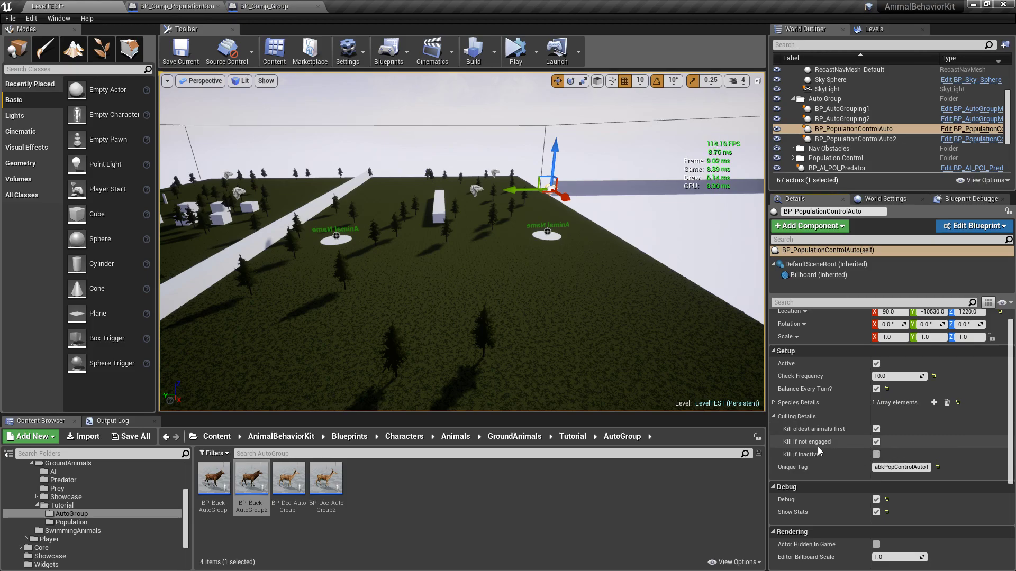
left_click(876, 442)
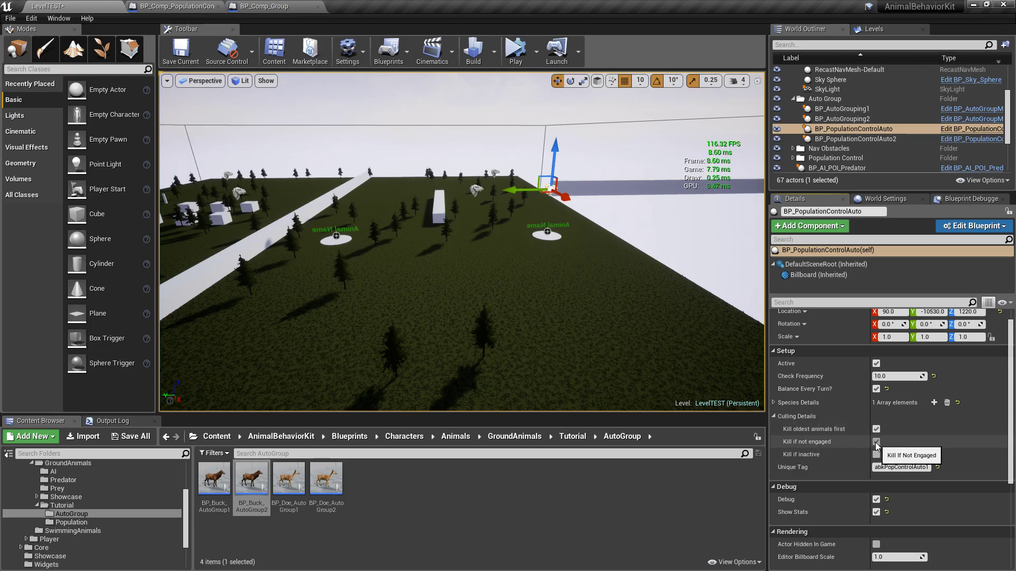
left_click(879, 417)
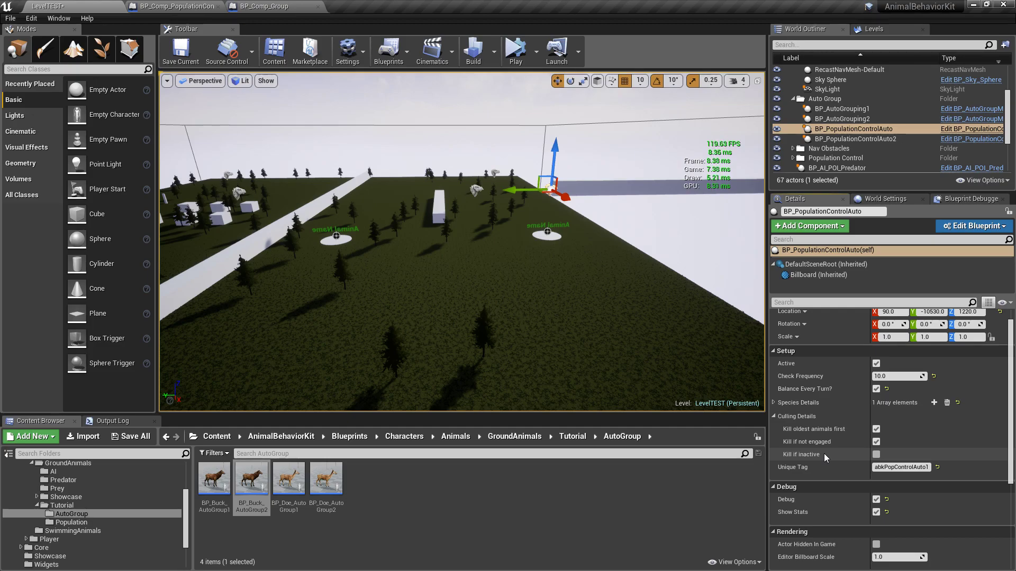
left_click(773, 416)
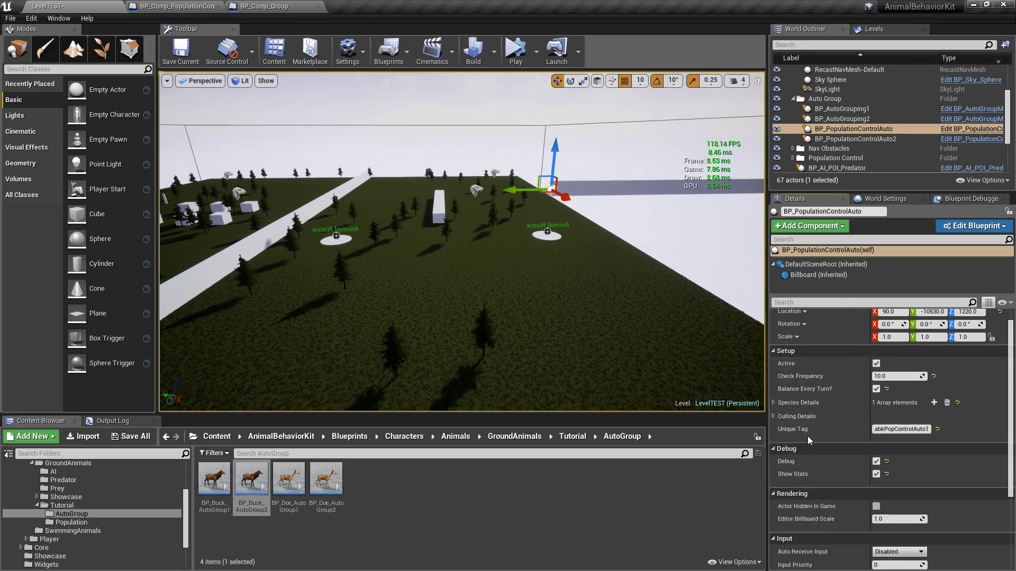
Step: Survey the level on both sides of the dividing wall and recheck BP_PopulationControlAuto's Culling Details
key("s")
right_click_drag(450, 185, 449, 186)
key("a")
key("w")
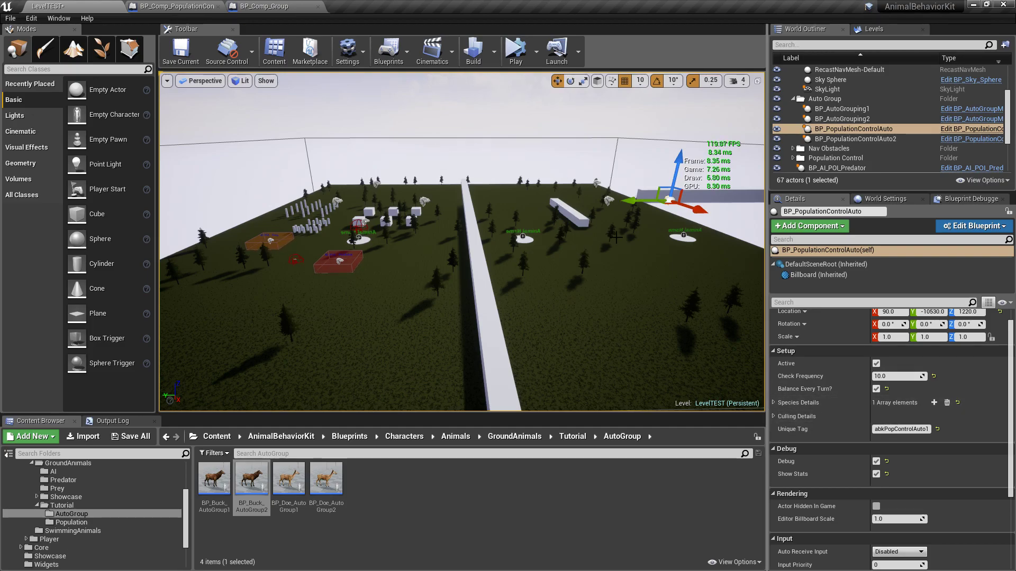
left_click(774, 416)
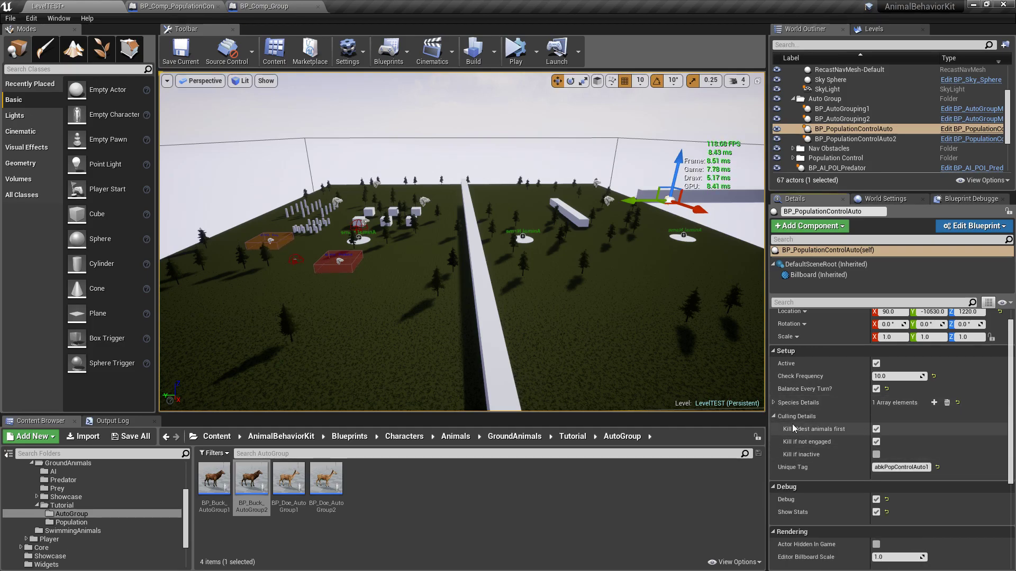
left_click(773, 416)
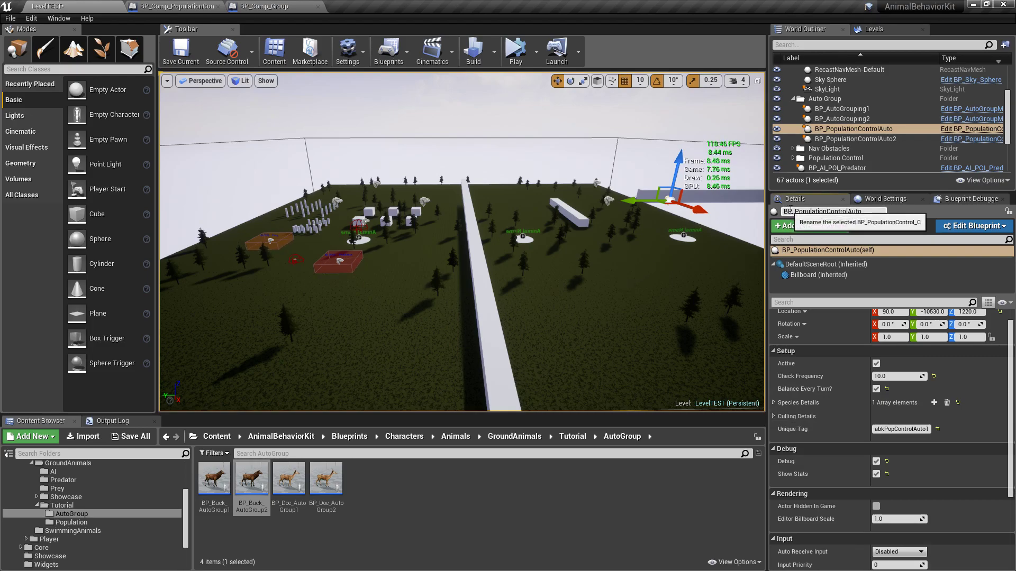
Step: Compare the Check Frequency and Unique Tag settings of BP_AutoGrouping1 and BP_AutoGrouping2, collapsing Species Details
left_click(846, 110)
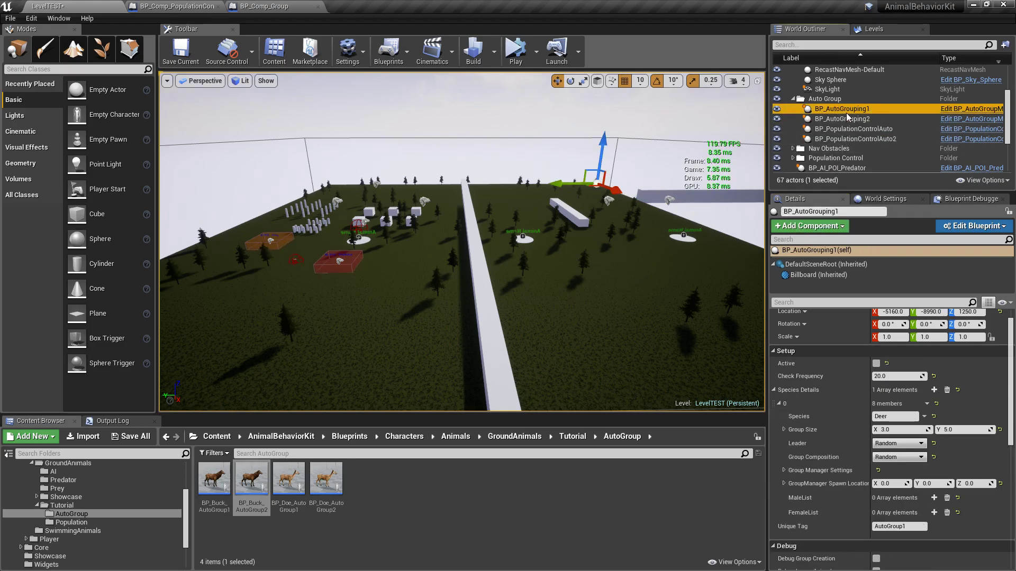
left_click(774, 390)
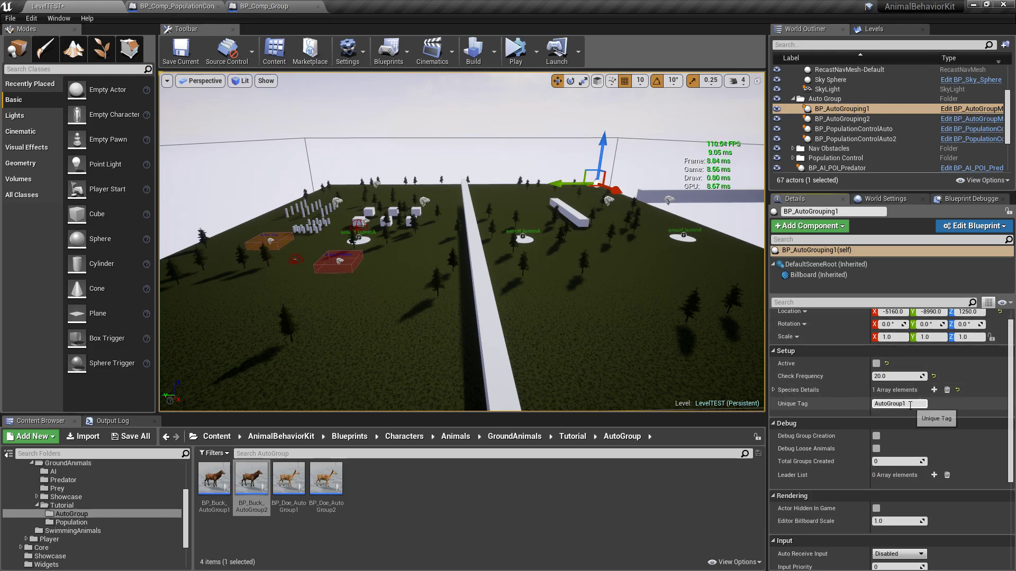
left_click(831, 121)
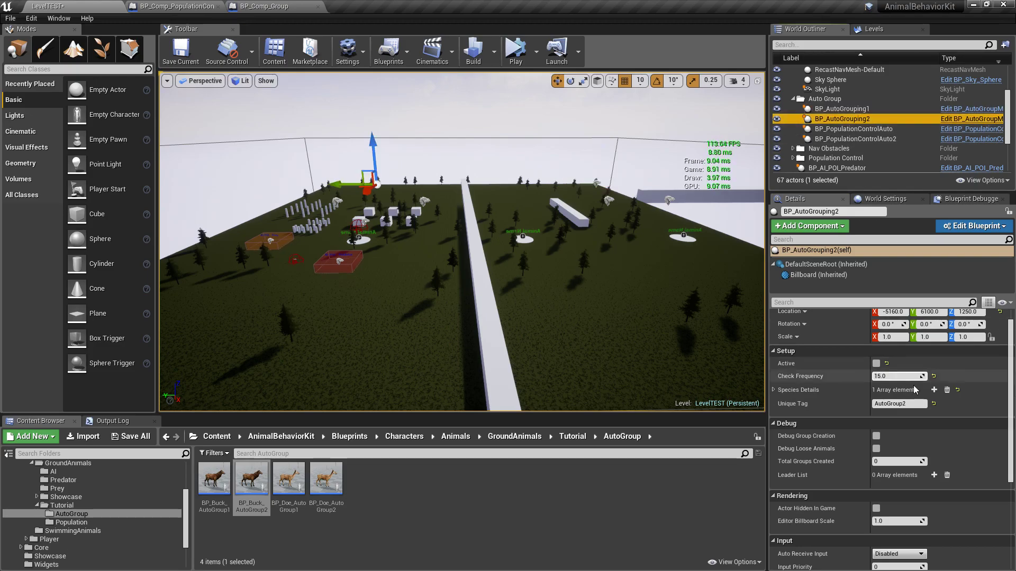
scroll(910, 406, "up", 1)
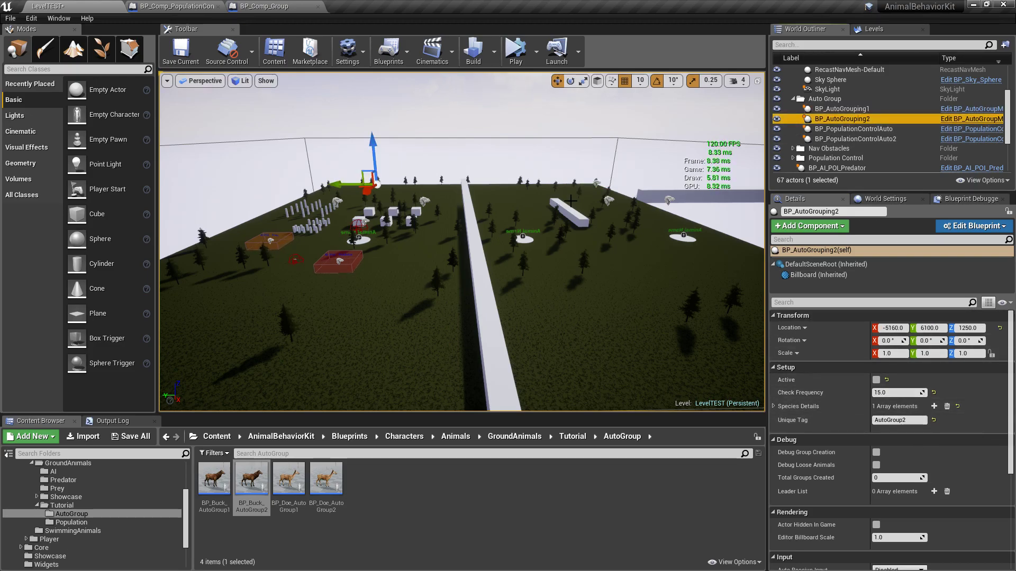
Step: Examine the GroupMode variable in BP_Comp_Group and view its available default values without choosing another
left_click(279, 7)
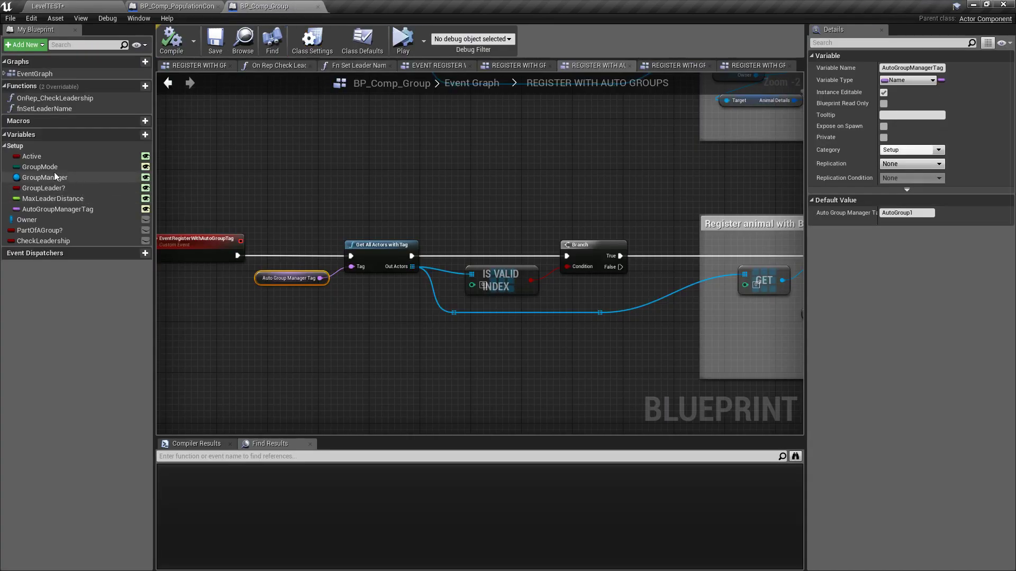
left_click(40, 167)
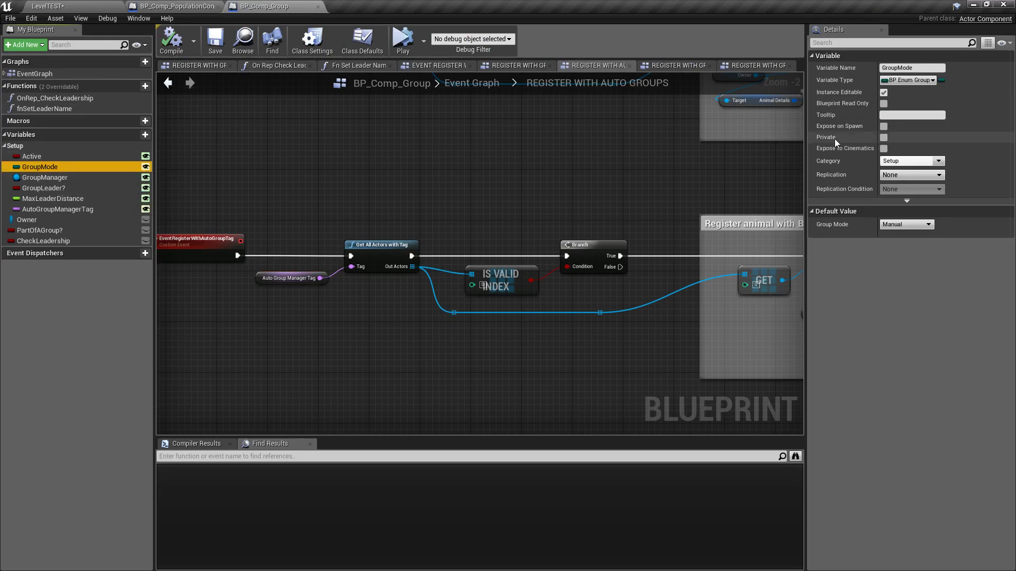
left_click(932, 227)
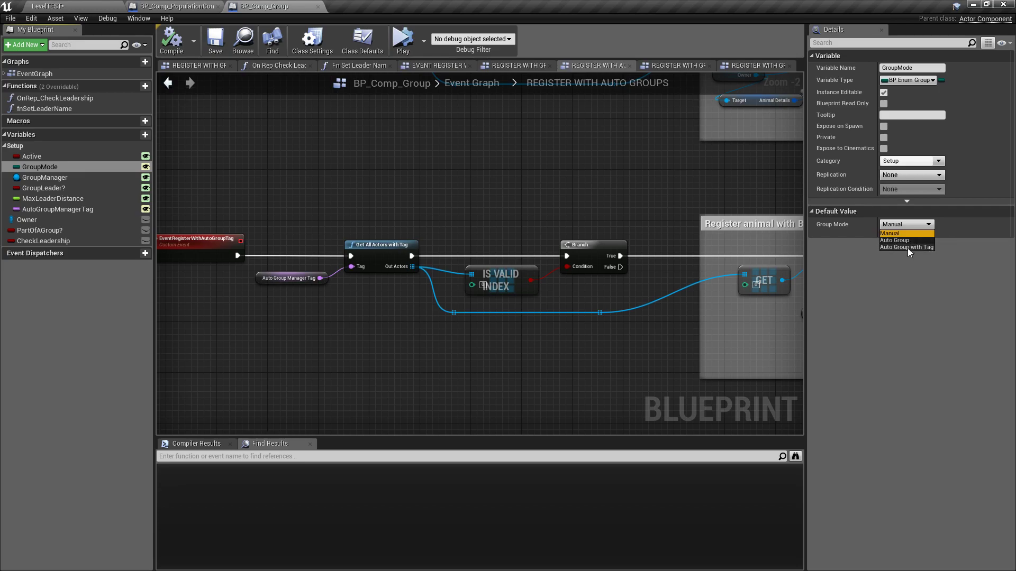
left_click(947, 274)
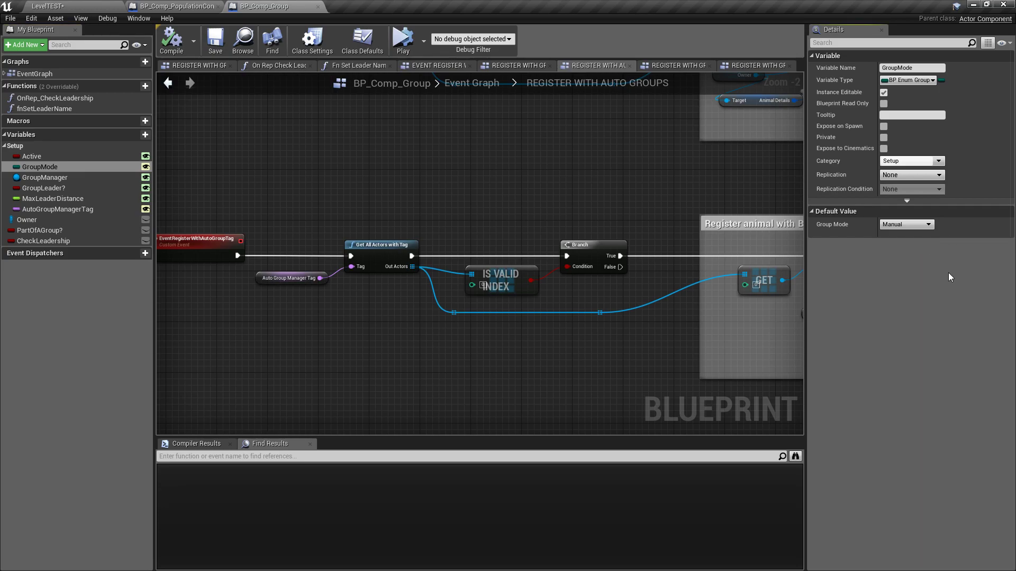
Step: Activate BP_AutoGrouping1 and BP_AutoGrouping2 in the level, and check the Active setting of both population controls
left_click(59, 6)
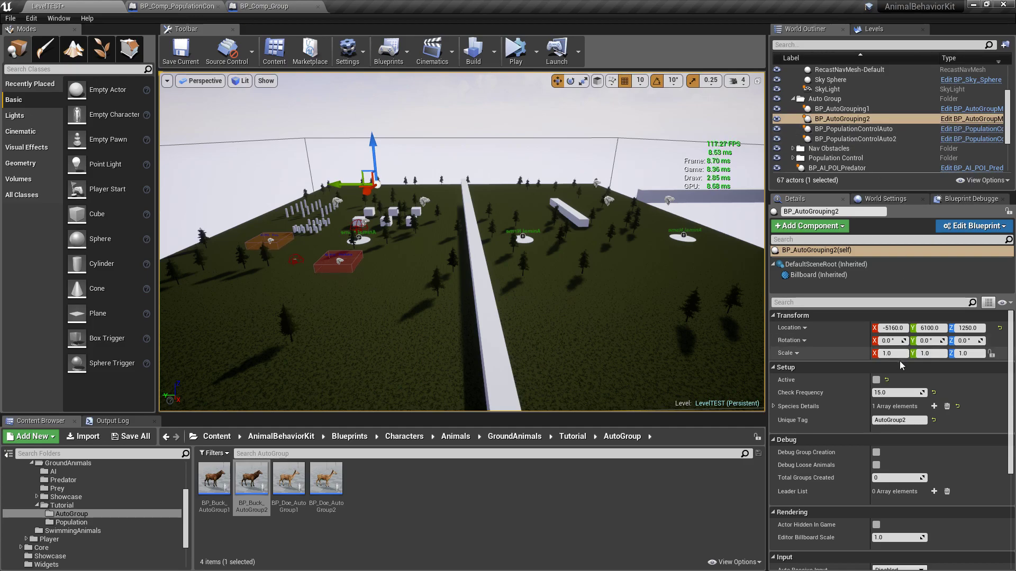
left_click(845, 109)
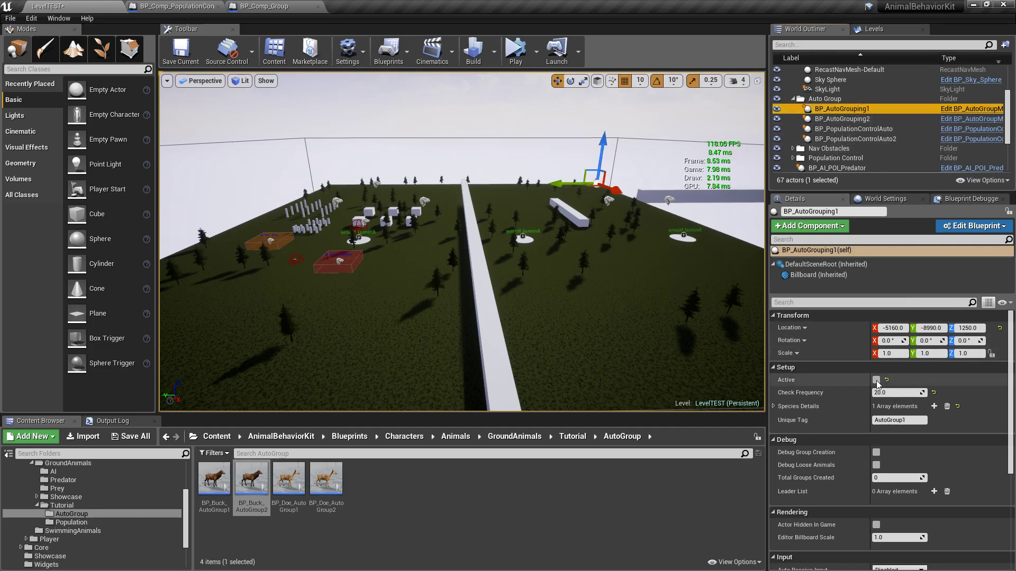
left_click(856, 129)
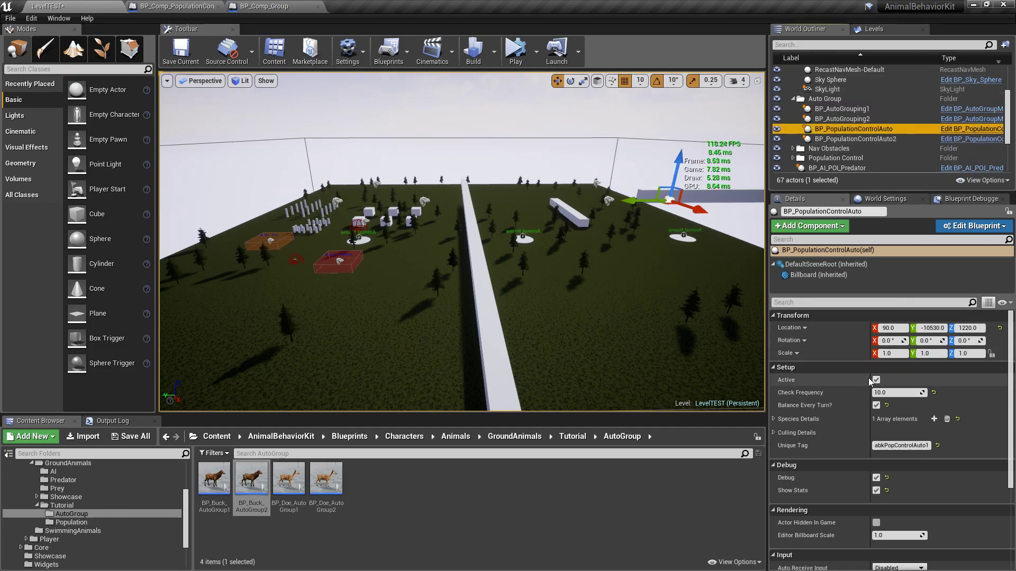
left_click(864, 139)
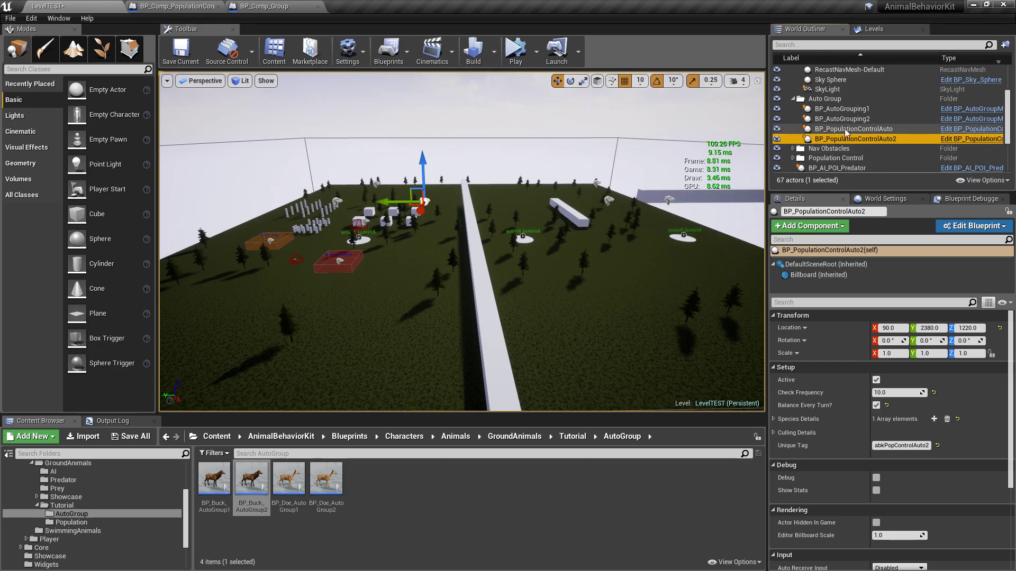
left_click(850, 110)
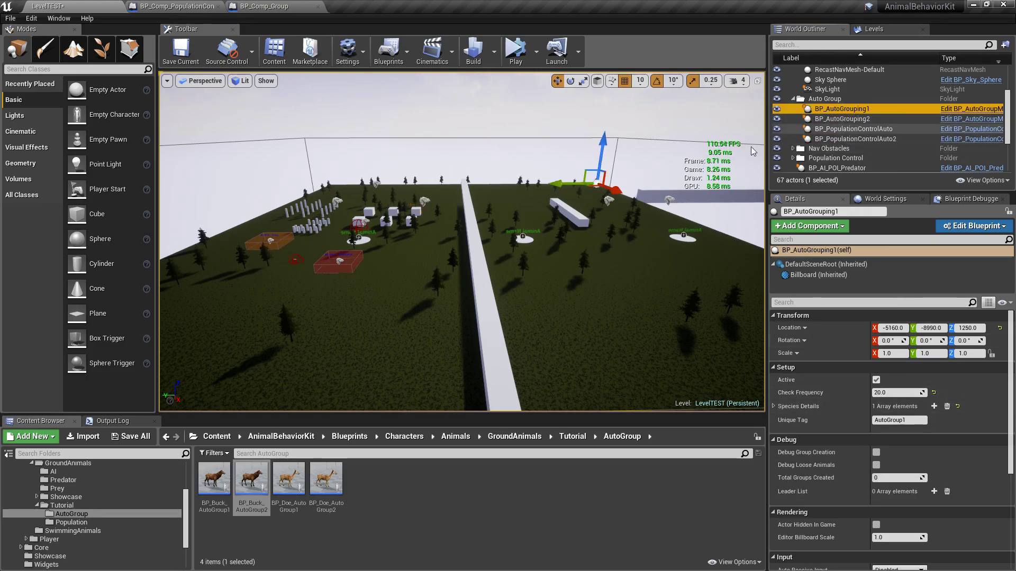
Step: Set the deer Group Size in BP_AutoGrouping1's Species Details to X 5.0 and Y 8.0
left_click(774, 407)
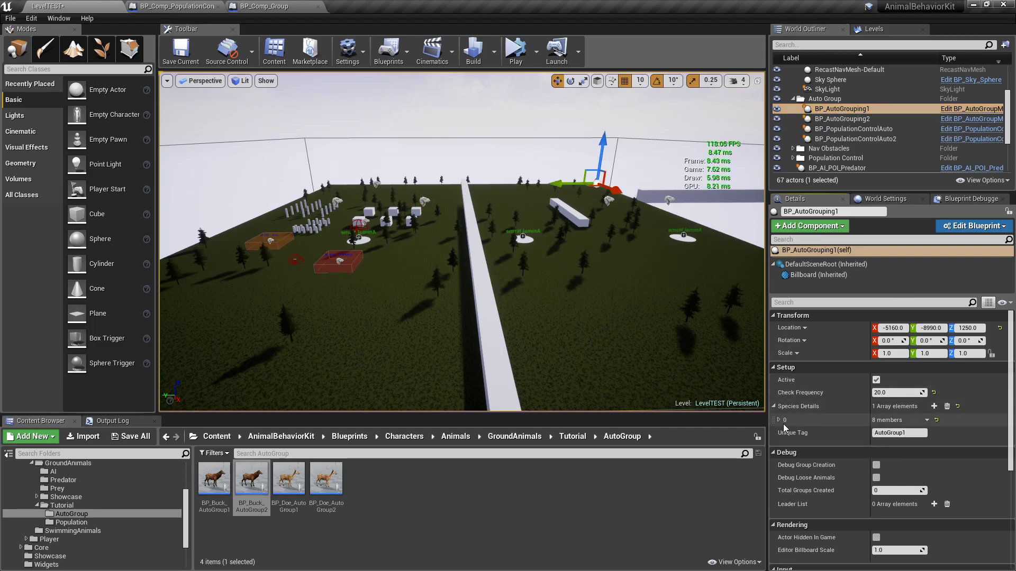
left_click(779, 420)
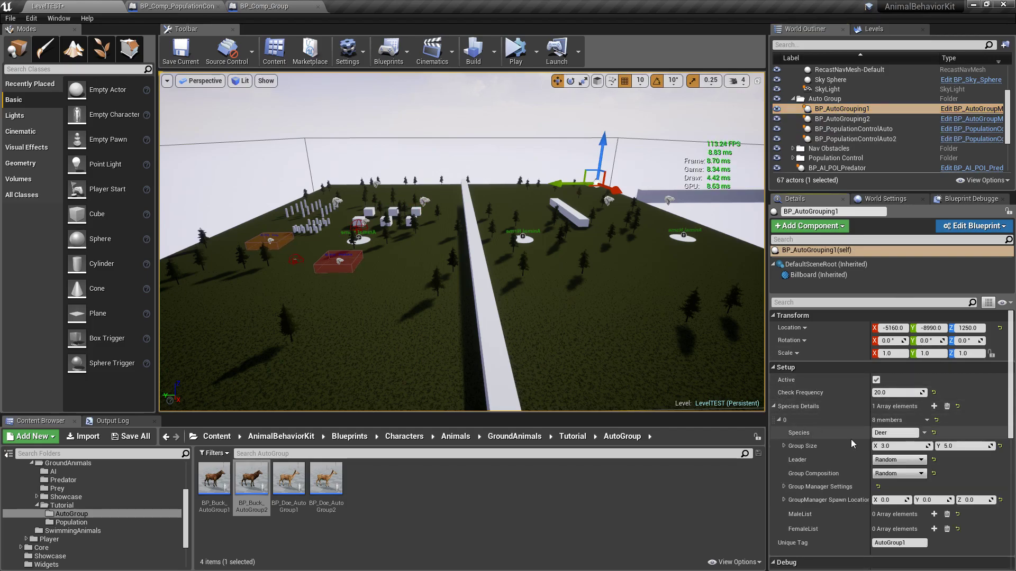
left_click(865, 120)
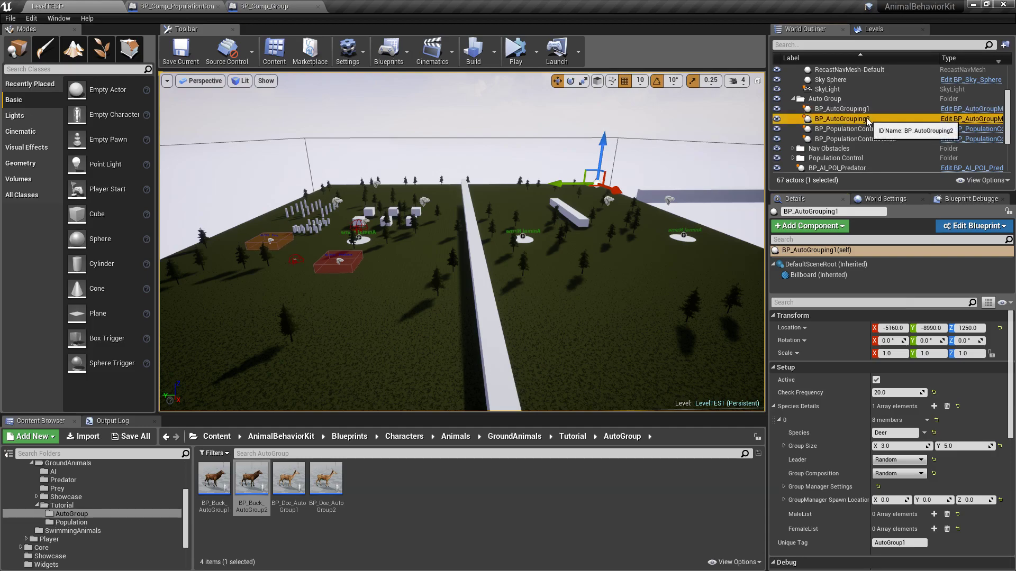
left_click(854, 109)
left_click(894, 447)
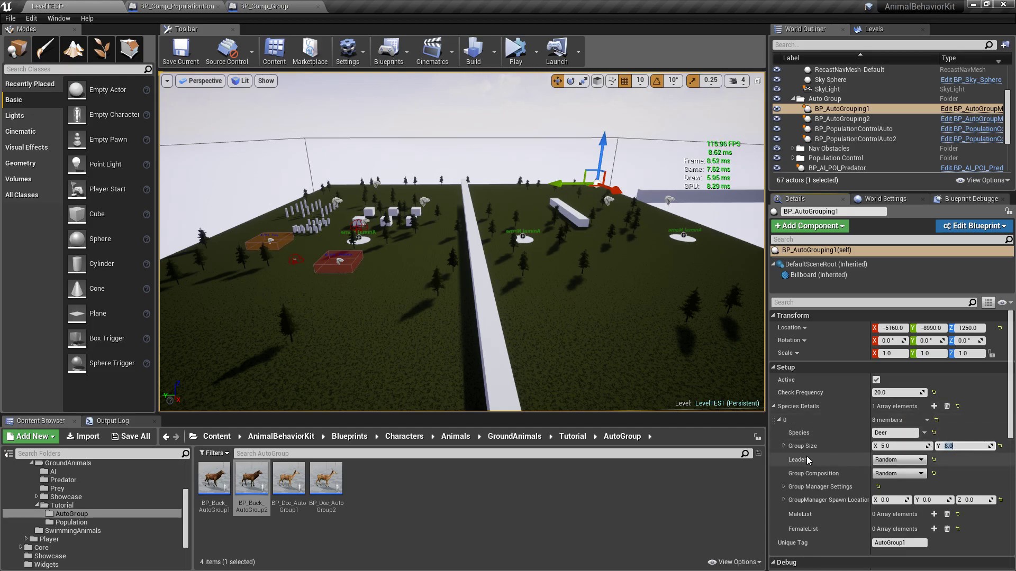
Step: Check BP_AutoGrouping2's deer Group Size and save the LevelTEST map
left_click(848, 120)
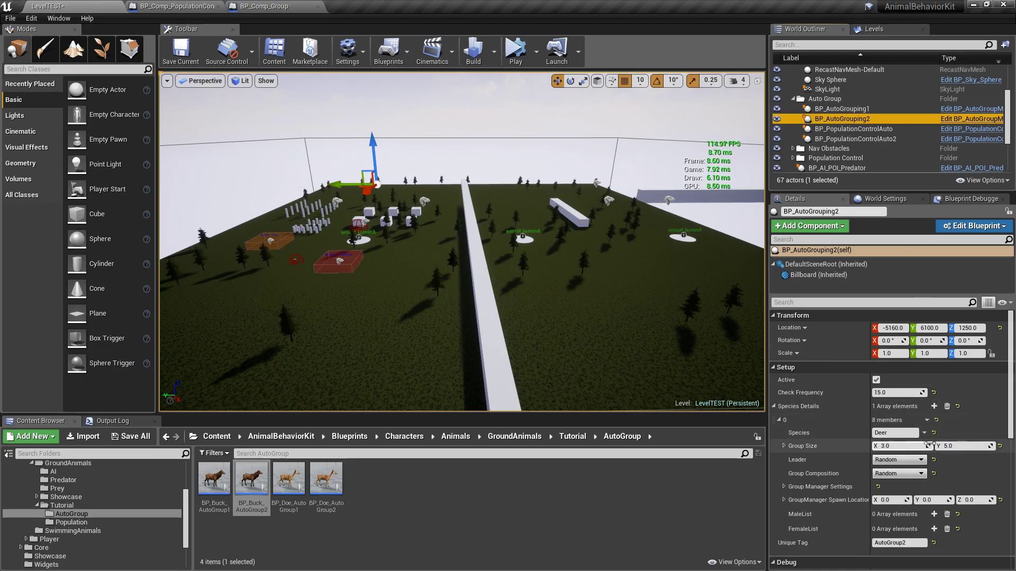
left_click(155, 437)
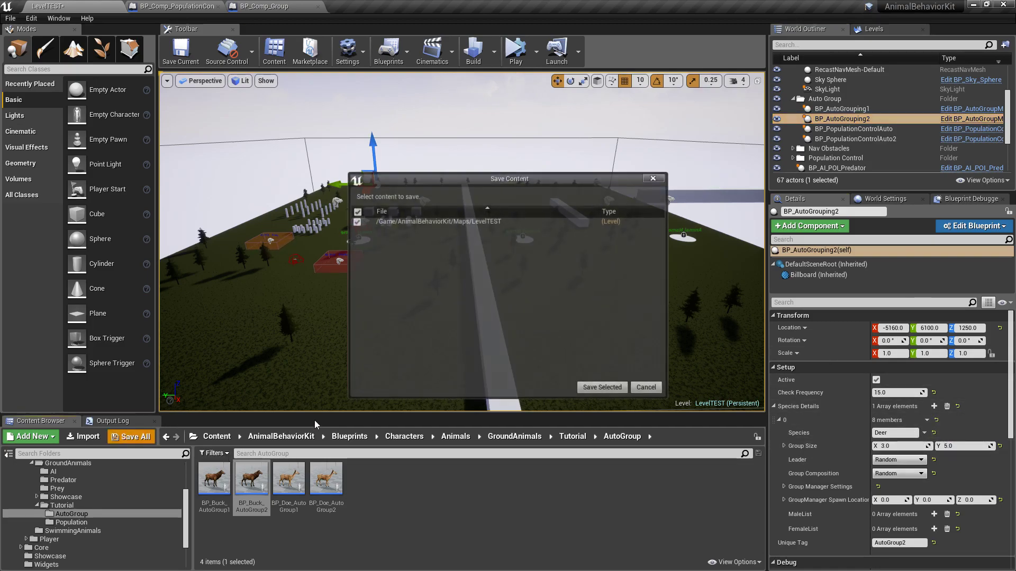
left_click(582, 391)
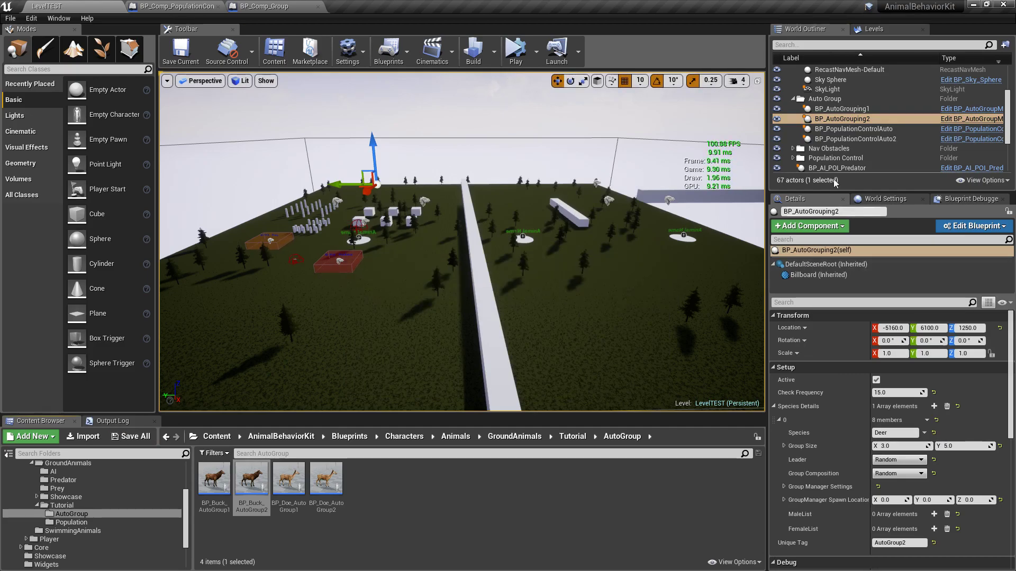
Step: Turn off Debug on BP_PopulationControlAuto and enable Debug Group Creation on BP_AutoGrouping1
left_click(852, 129)
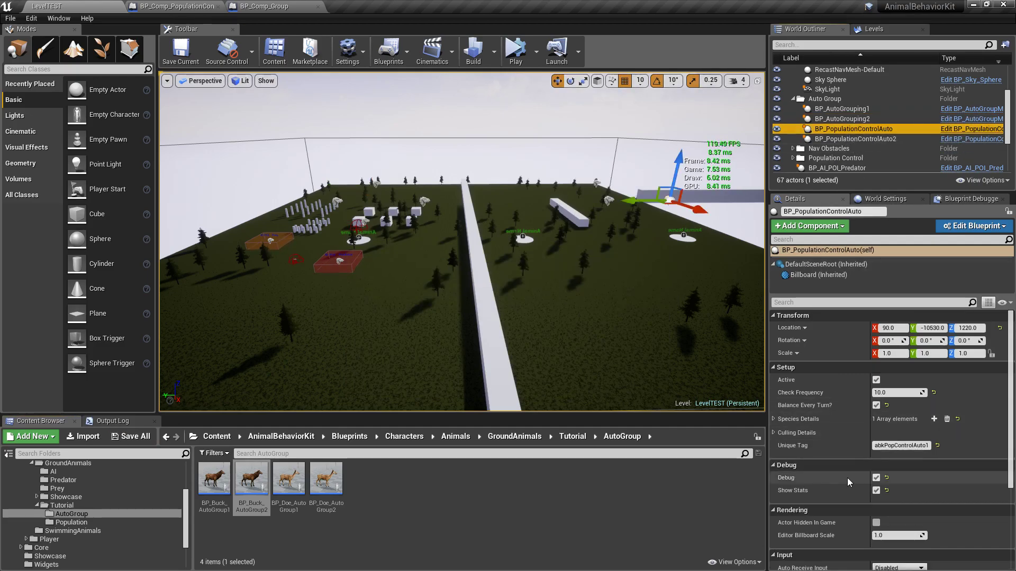
left_click(876, 477)
left_click(834, 110)
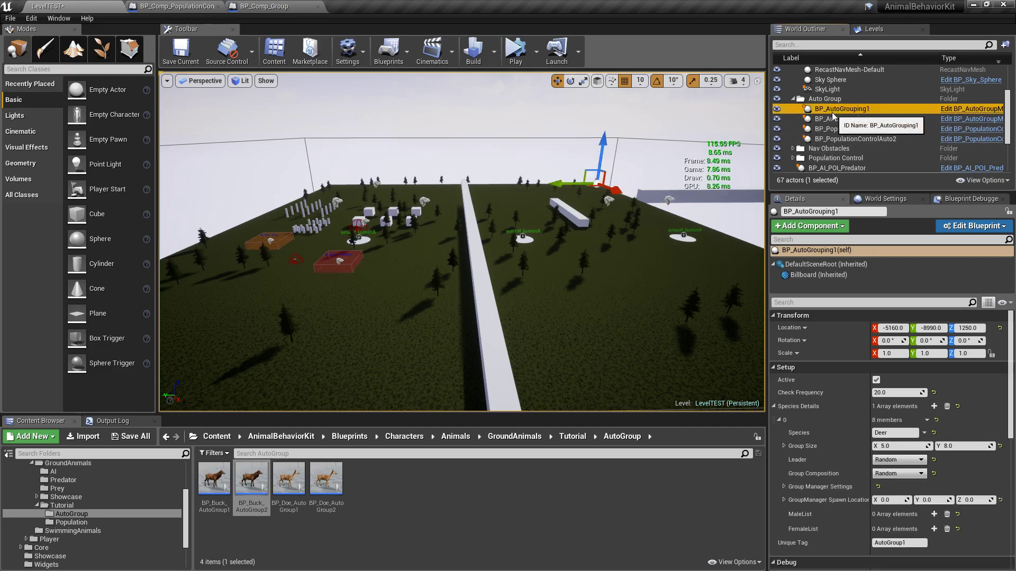
scroll(846, 400, "down", 3)
scroll(846, 400, "down", 2)
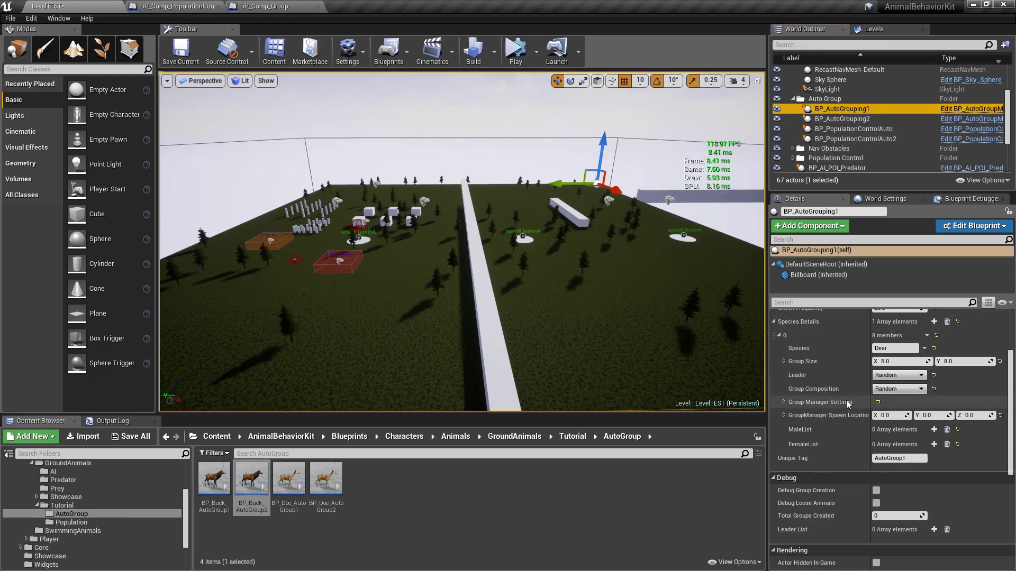
left_click(876, 491)
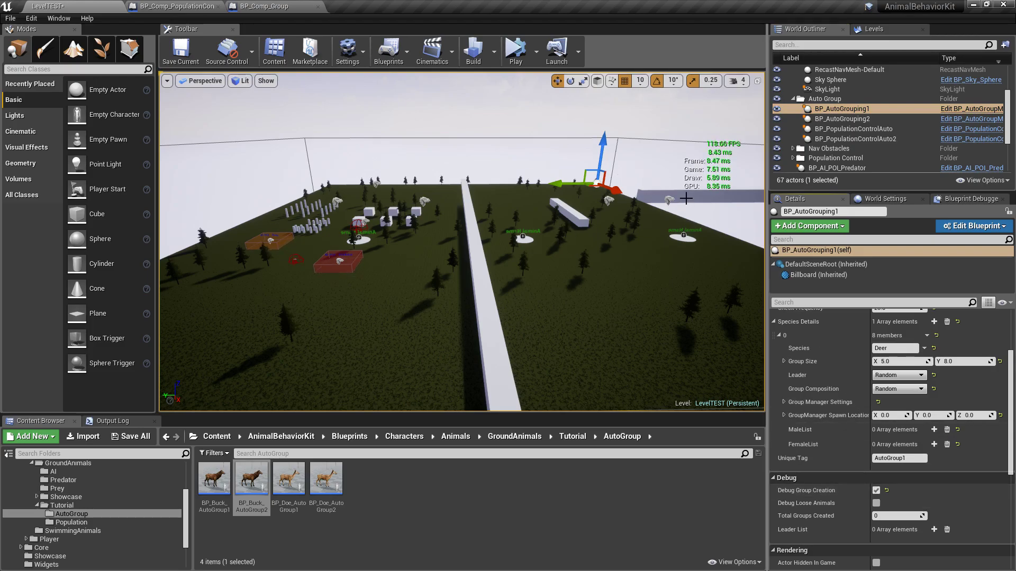
Step: Save the LevelTEST map and simulate the level, watching the deer spawn
left_click(142, 438)
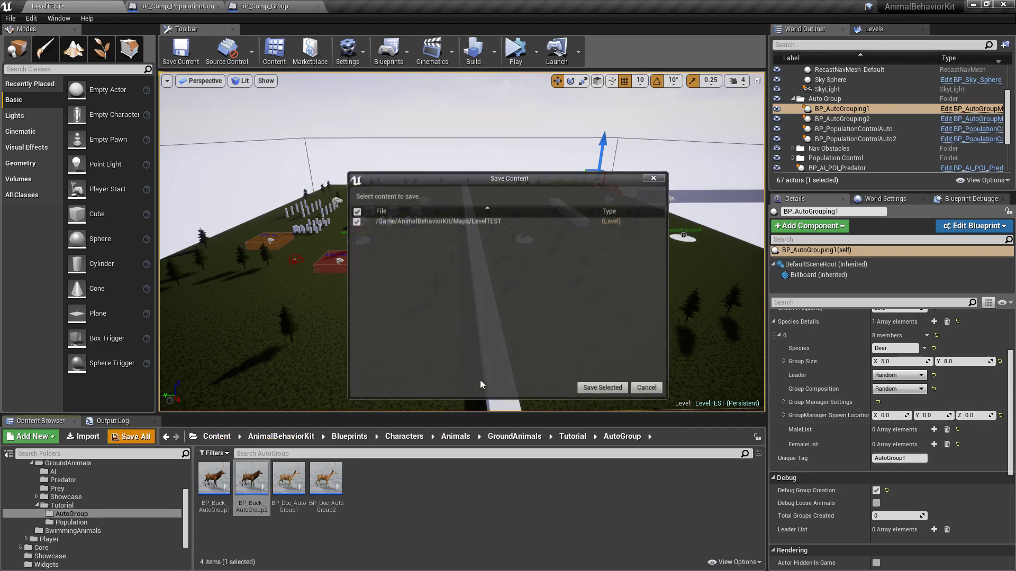
left_click(587, 385)
left_click(516, 57)
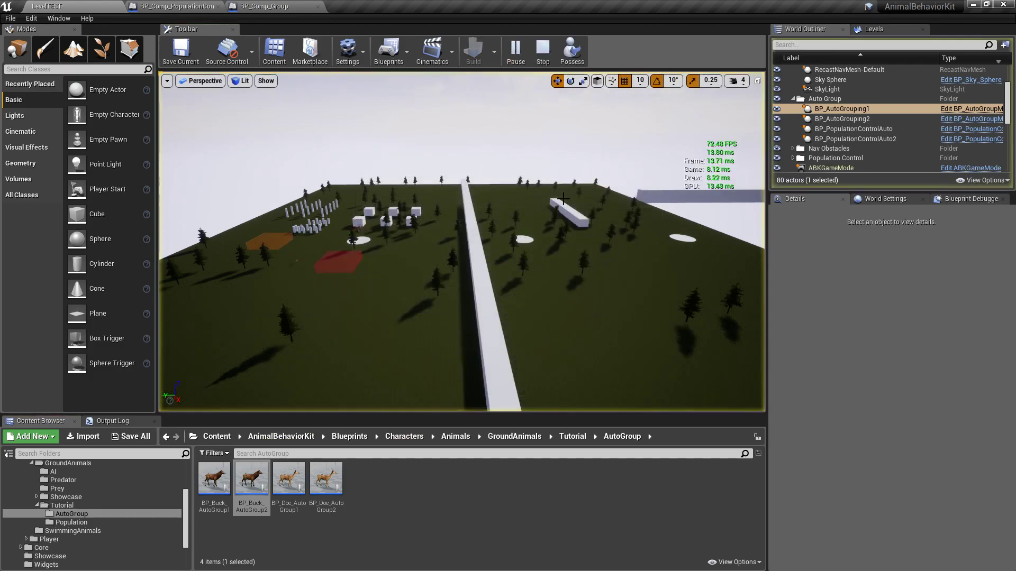
key("w")
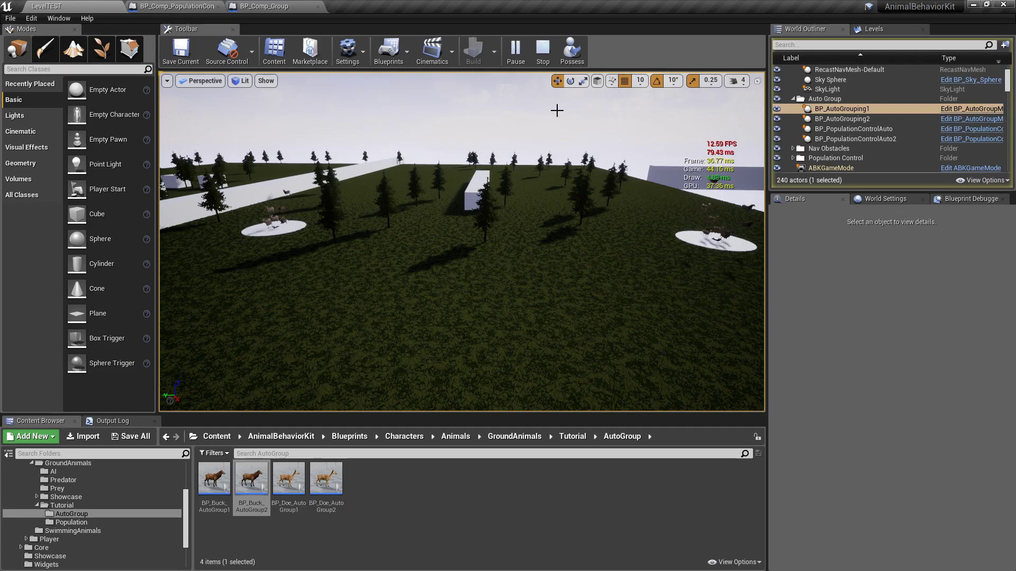
Step: Examine BP_AutoGrouping1's MaleList, FemaleList, Total Groups Created and Leader List during the simulation
left_click(843, 109)
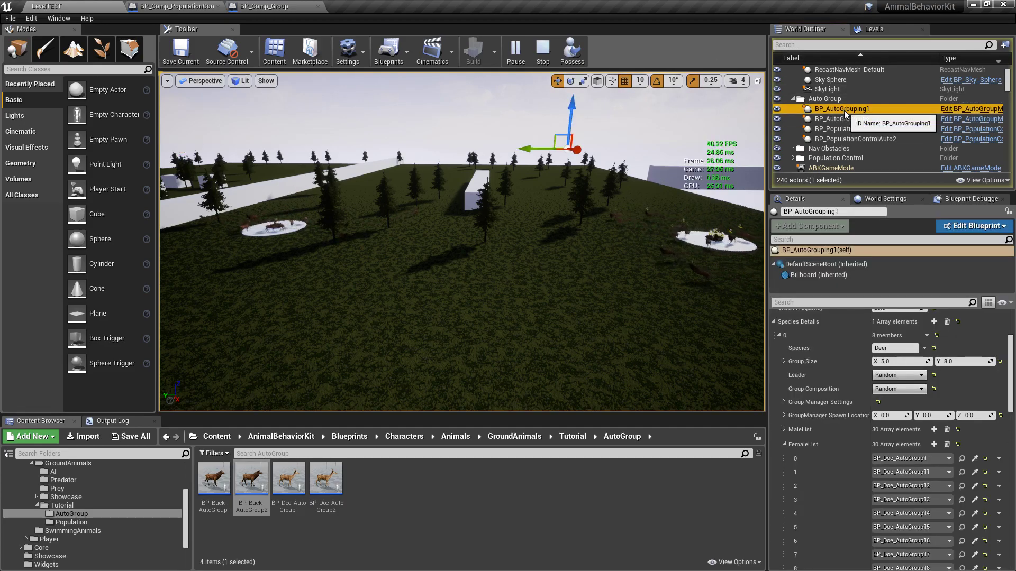
left_click(783, 444)
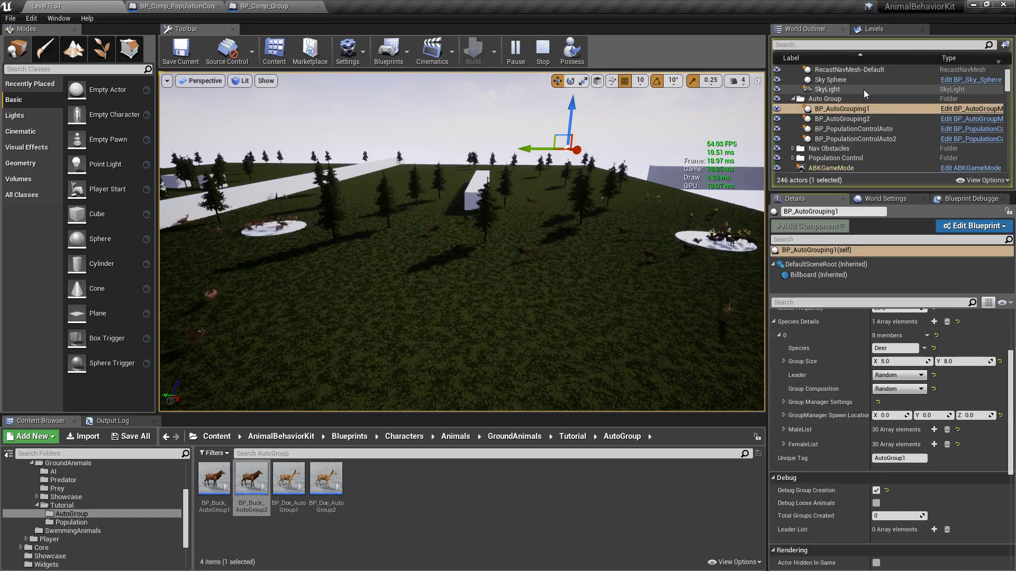
left_click(806, 445)
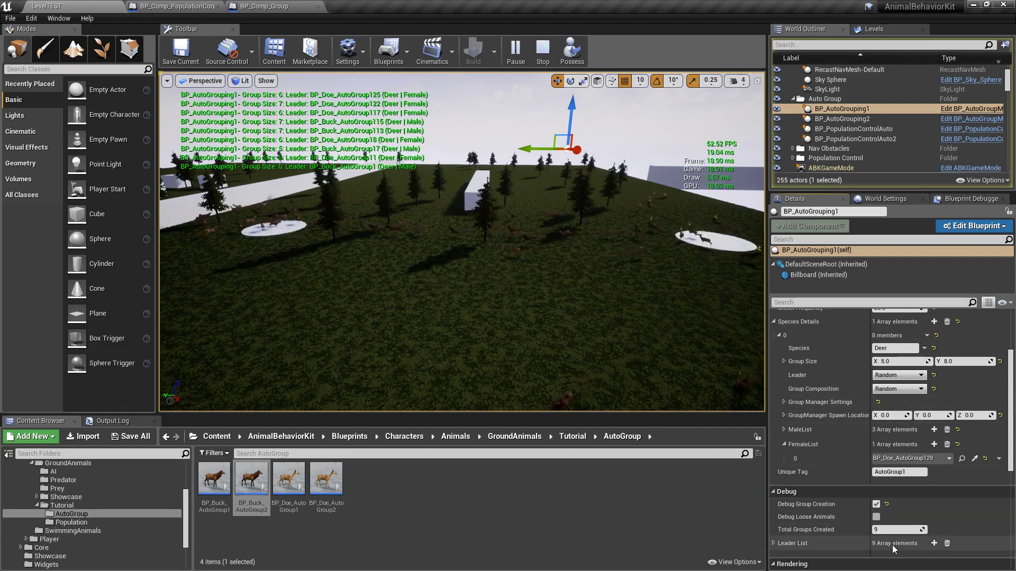
scroll(895, 500, "down", 4)
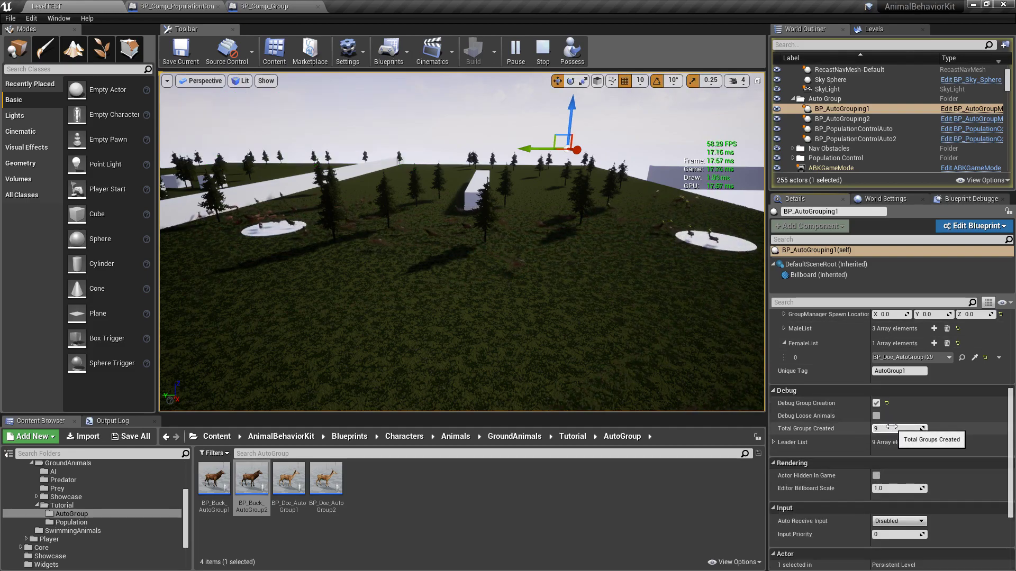
left_click(772, 442)
scroll(868, 455, "down", 3)
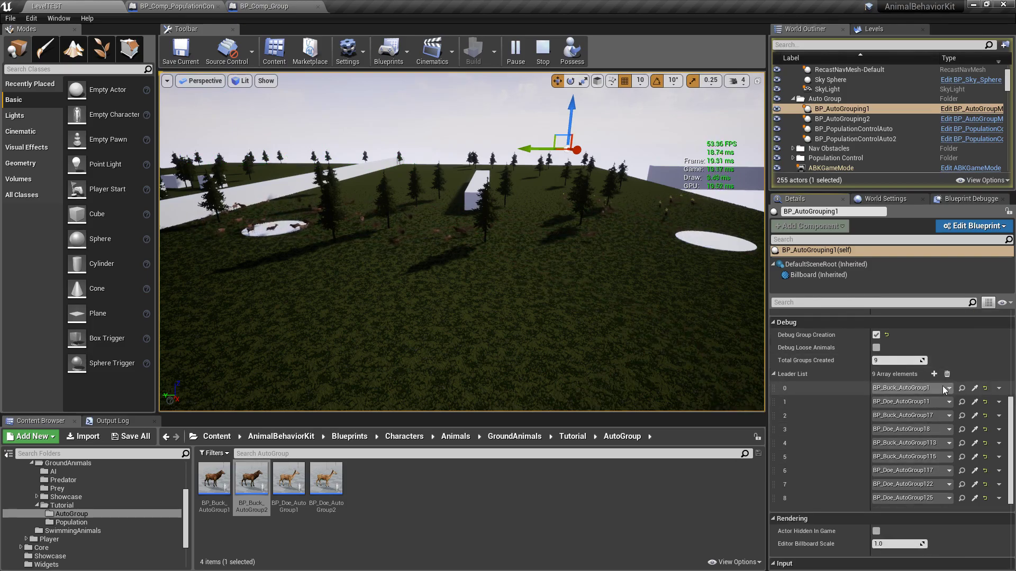
Step: Locate the leader BP_Buck_AutoGroup17 from the Leader List and observe its group and the surrounding deer
left_click(962, 416)
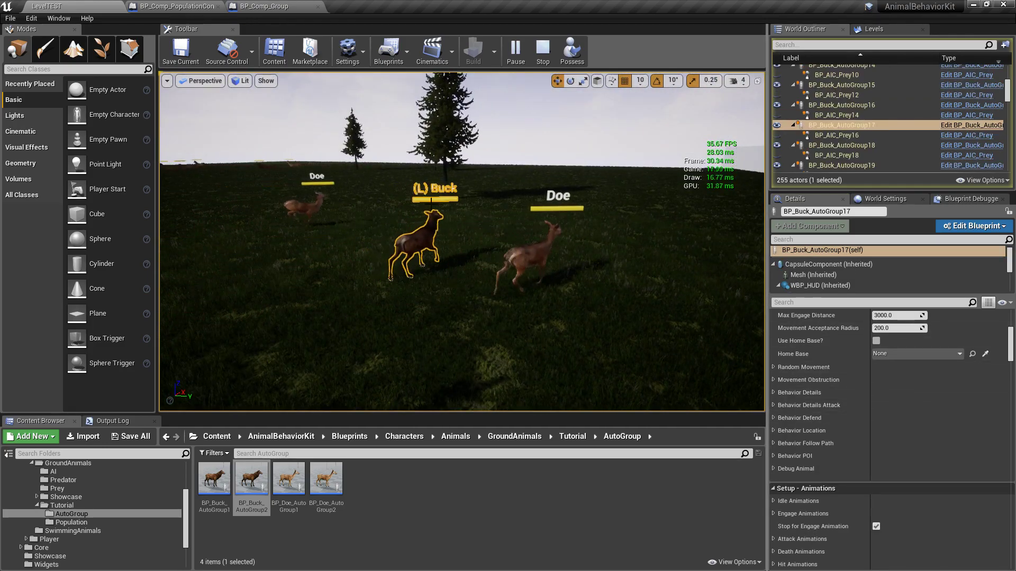
right_click_drag(620, 276, 601, 284)
scroll(504, 226, "down", 5)
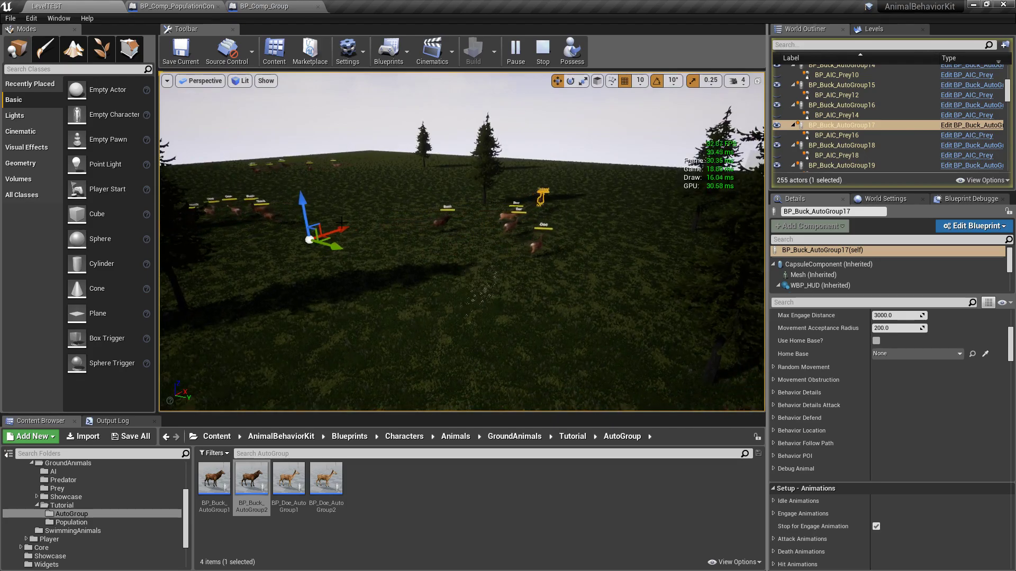
right_click_drag(472, 202, 498, 201)
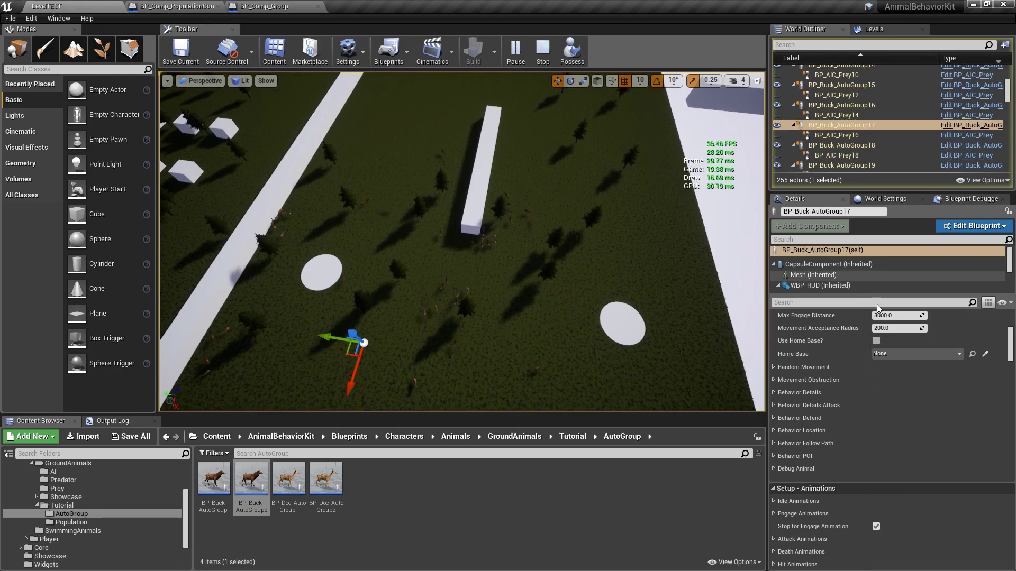
Step: Collapse the 0. Components folder, reselect BP_AutoGrouping1 and collapse its Leader List
scroll(824, 169, "up", 15)
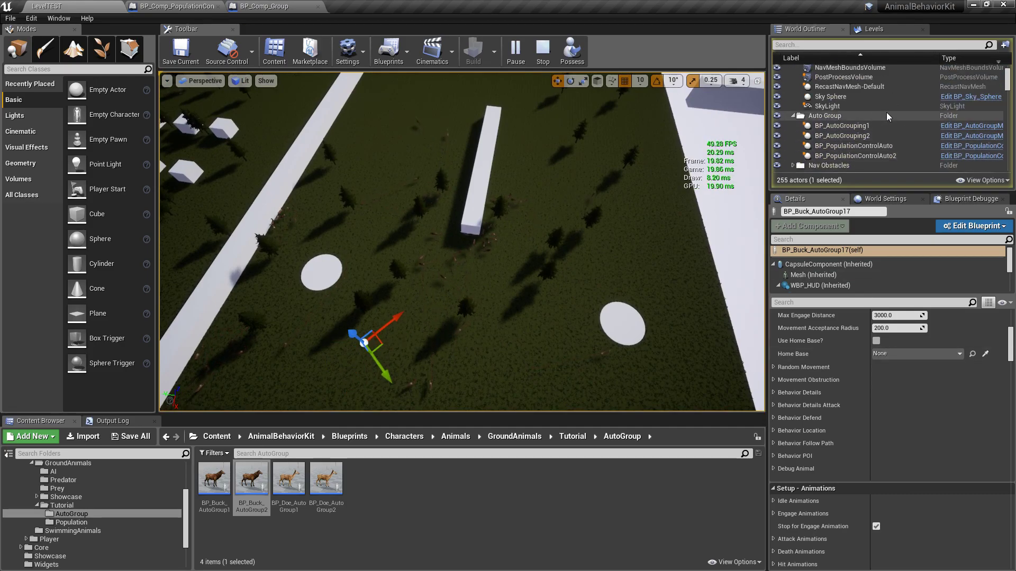
scroll(815, 87, "up", 2)
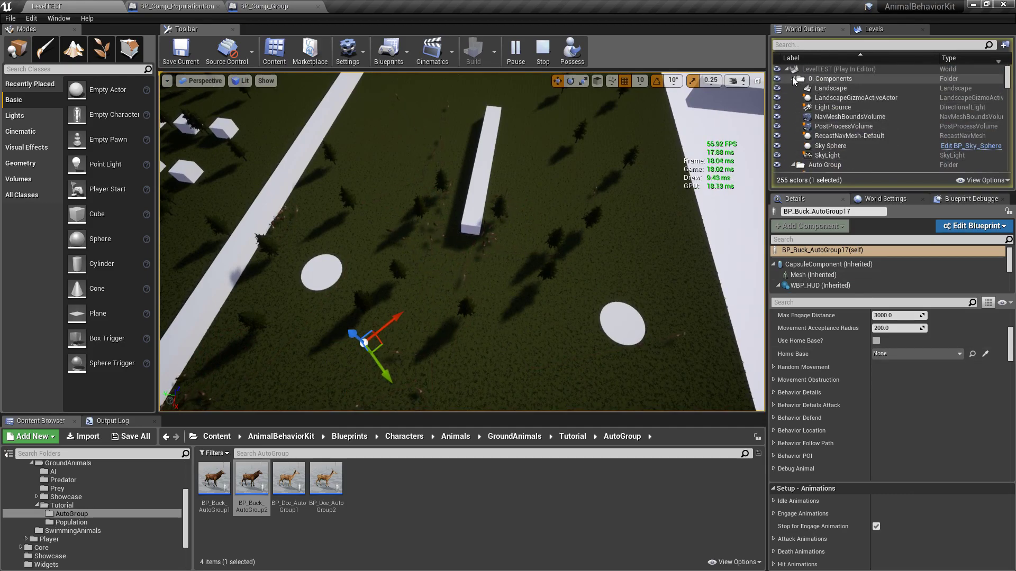
left_click(793, 79)
left_click(853, 99)
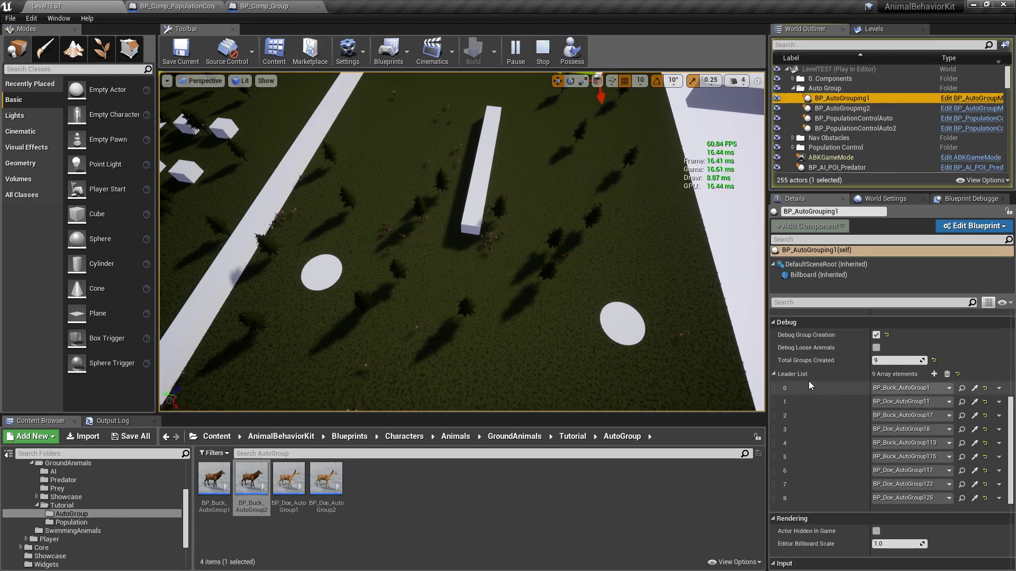
left_click(774, 374)
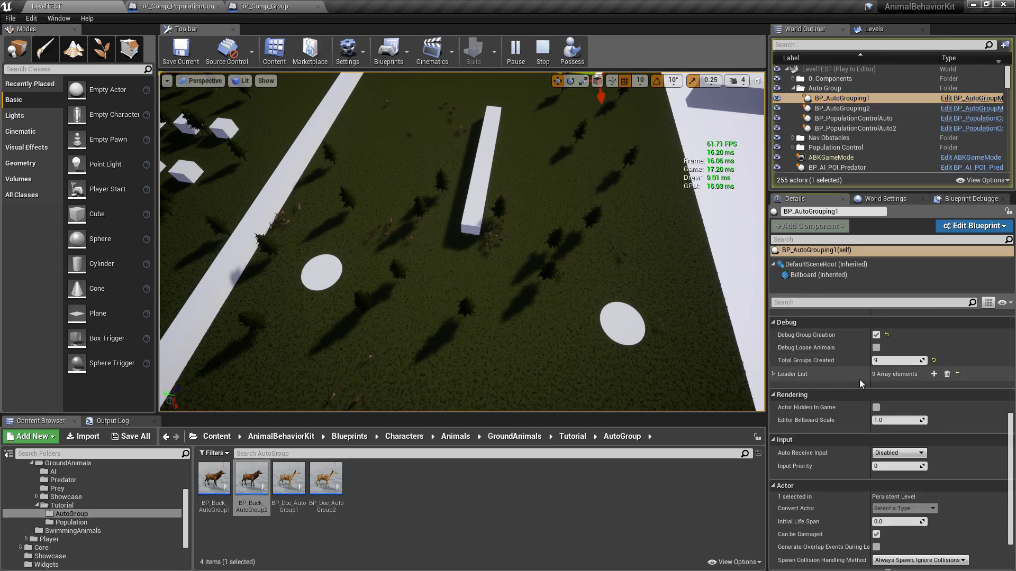
Step: Check BP_AutoGrouping2's Total Groups Created and Leader List, and locate the leader BP_Buck_AutoGroup22 in the level
left_click(841, 109)
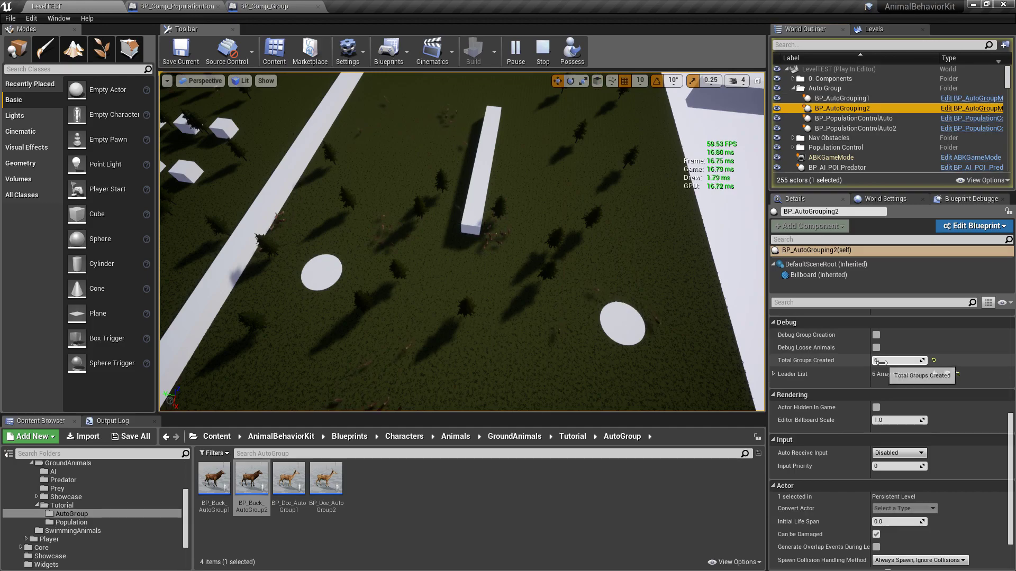
double_click(841, 108)
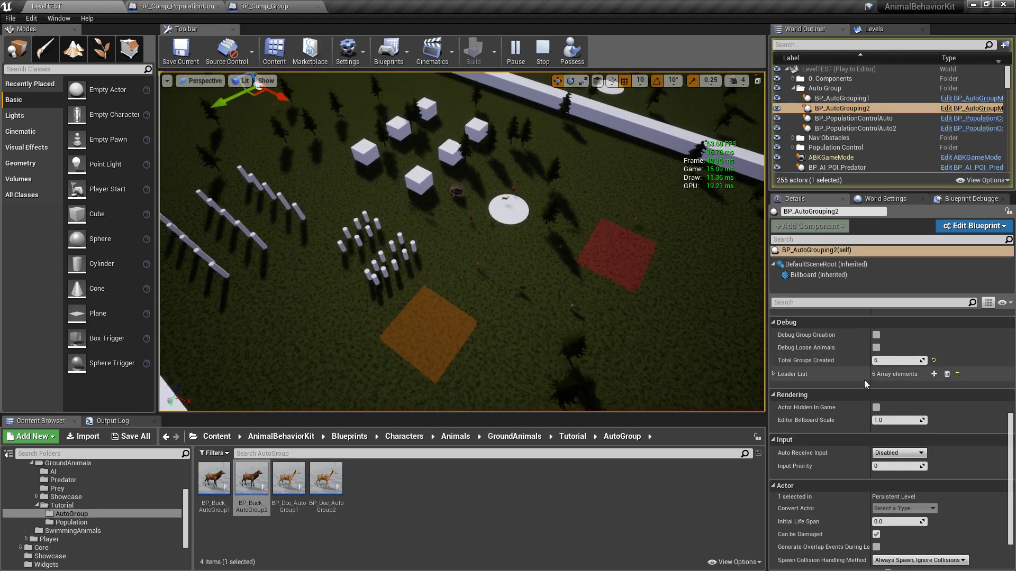
left_click(774, 374)
scroll(818, 386, "up", 3)
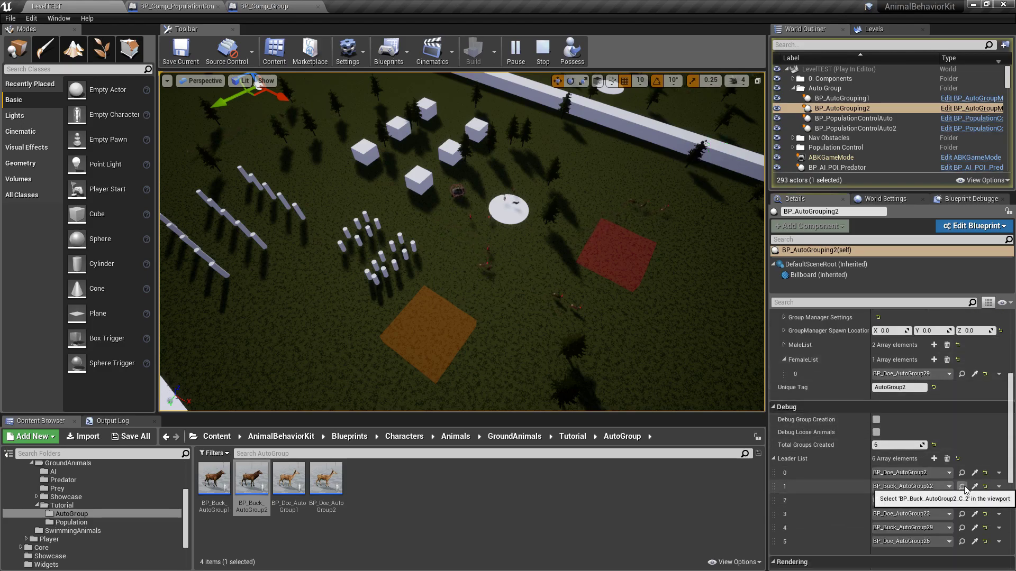
left_click(962, 520)
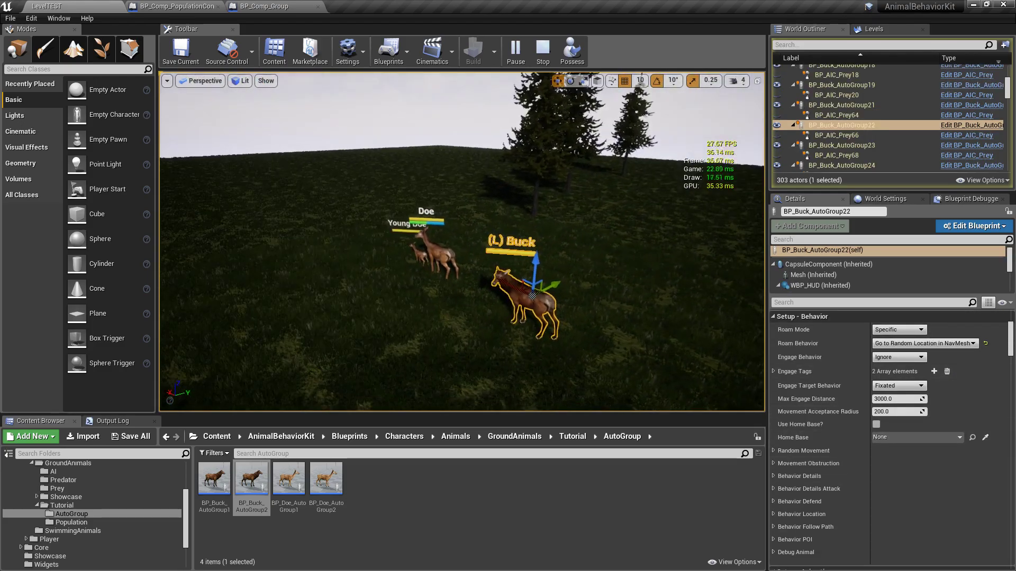
Step: View the whole level from above, reselect BP_AutoGrouping1, collapse its FemaleList and review its Deer group setup
right_click_drag(375, 251, 375, 250)
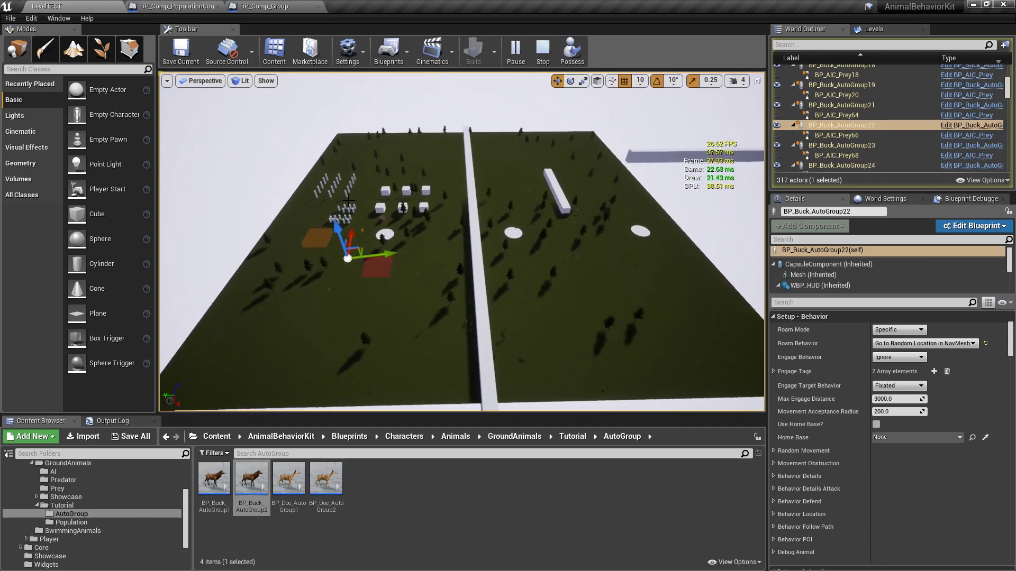
left_click_drag(1011, 90, 1010, 74)
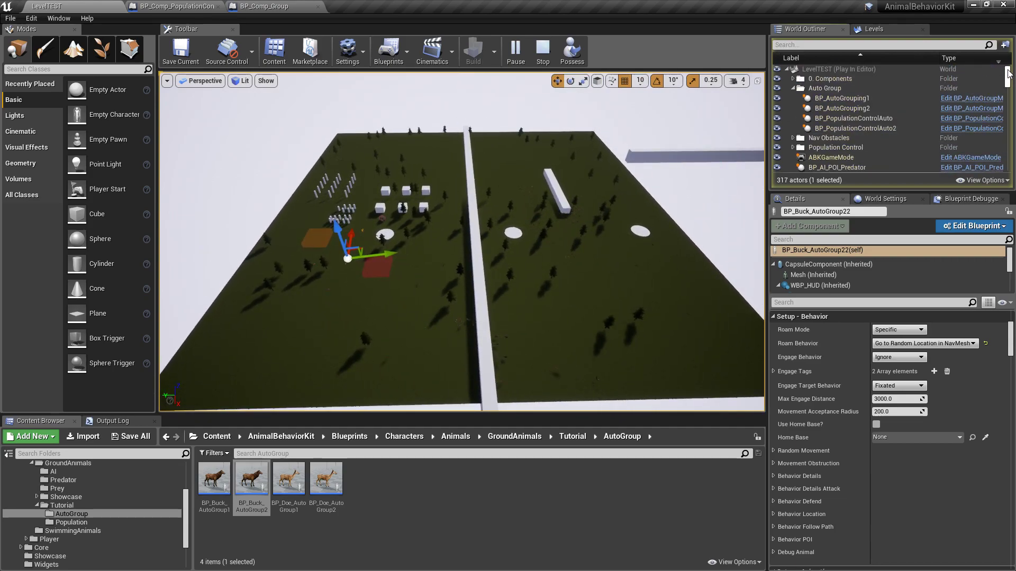
left_click(841, 98)
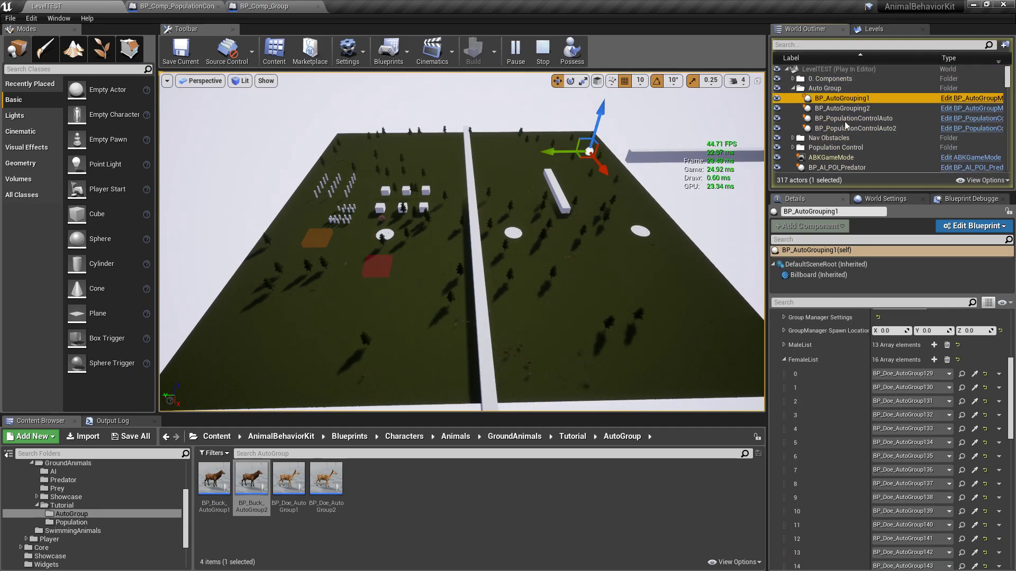
left_click(784, 359)
scroll(867, 405, "up", 5)
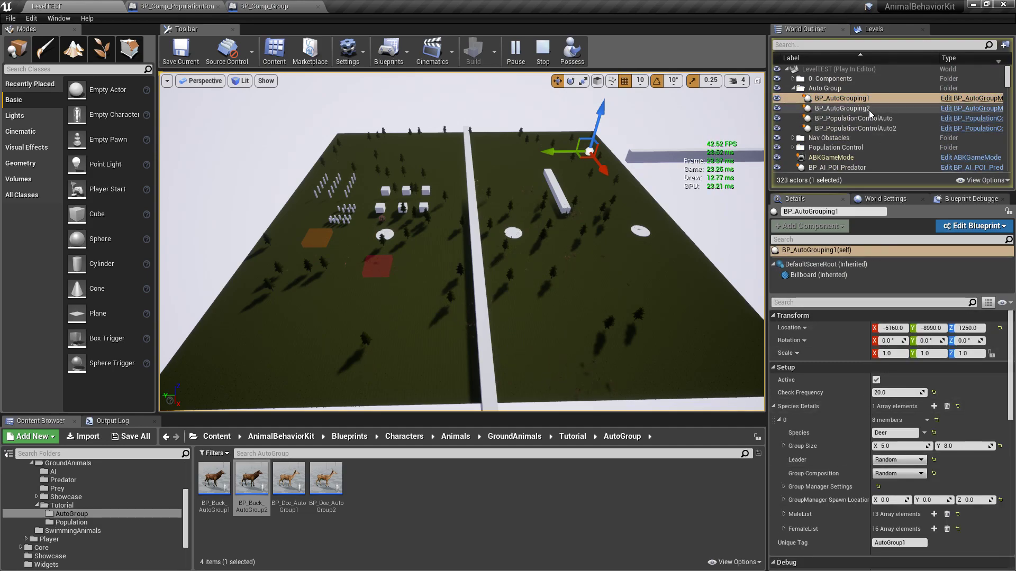
Step: Expand the first Species Details entry of BP_PopulationControlAuto and check its minimum and maximum population
left_click(852, 118)
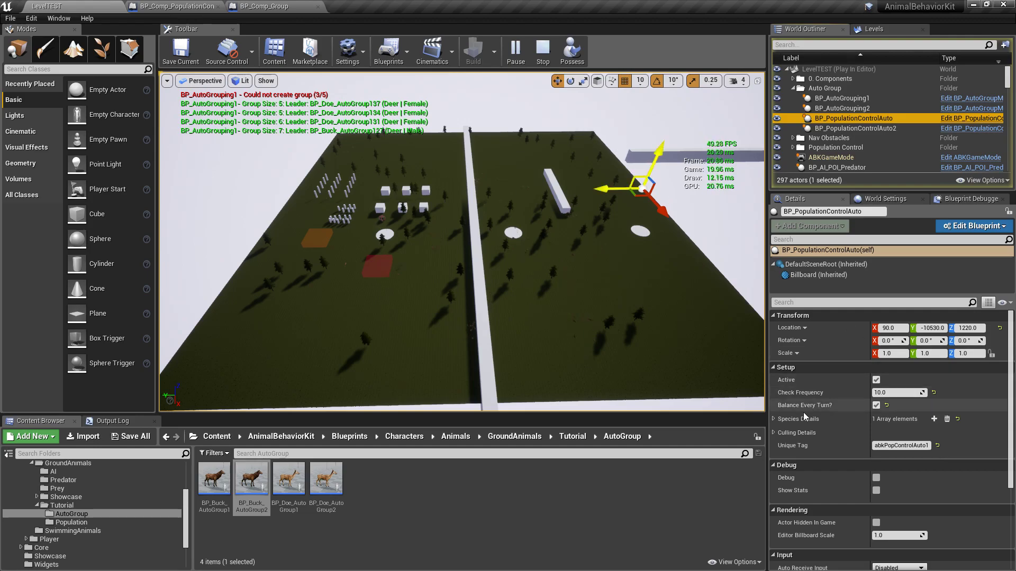
left_click(775, 419)
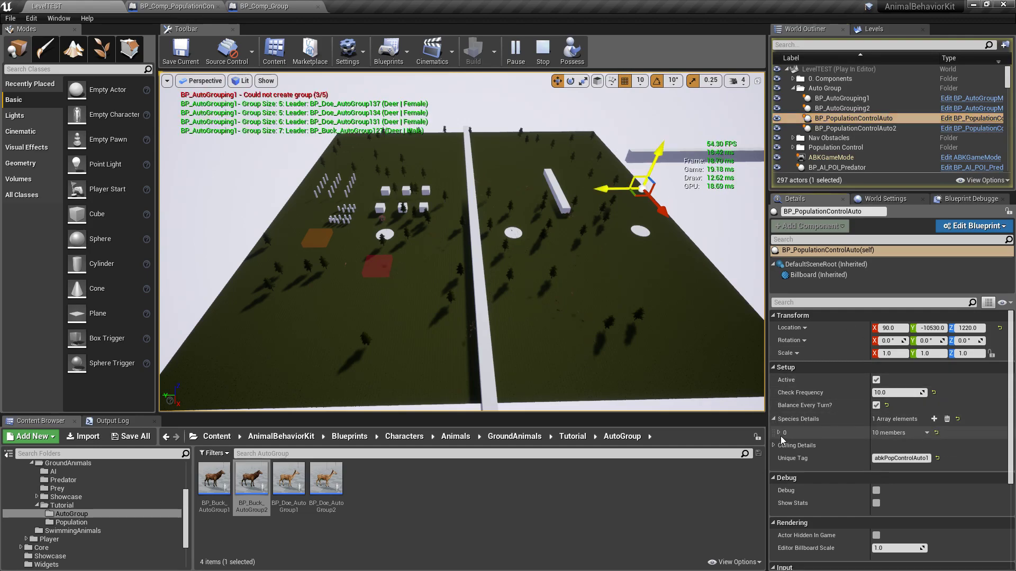
left_click(779, 432)
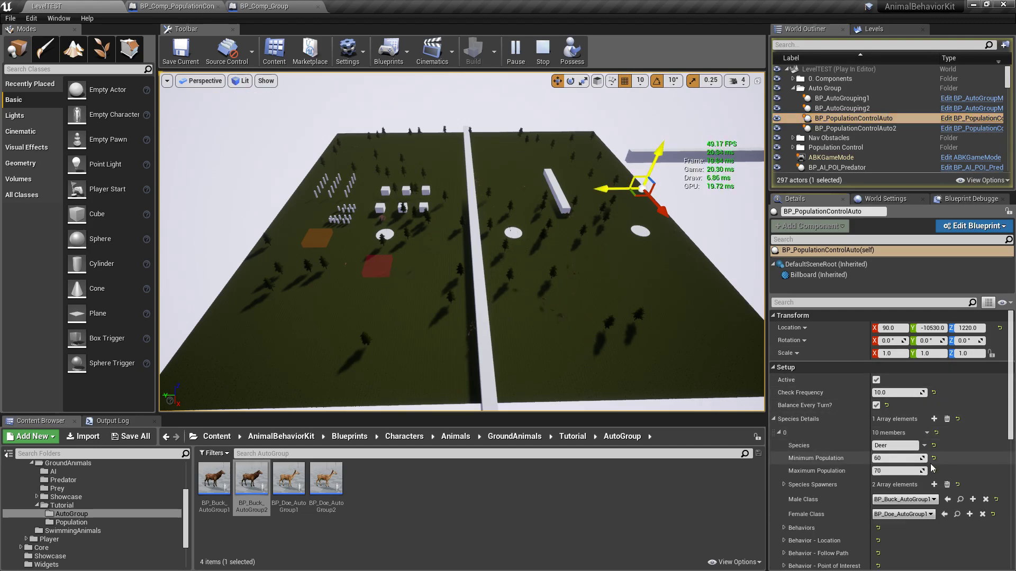
Step: Check BP_AutoGrouping1's Total Groups Created and collapse and re-expand its Leader List to compare the number of active leaders
left_click(844, 98)
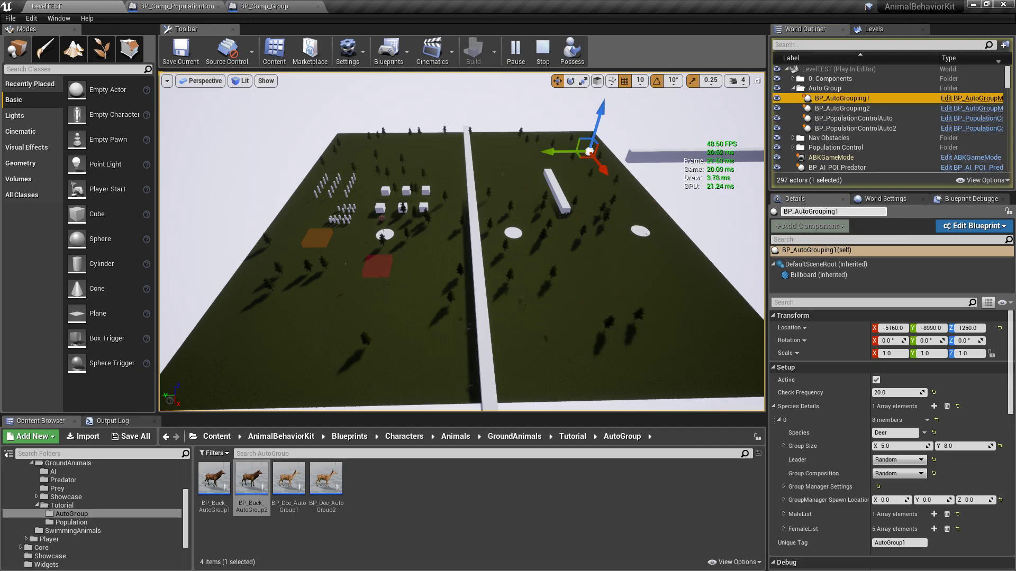
scroll(809, 524, "down", 3)
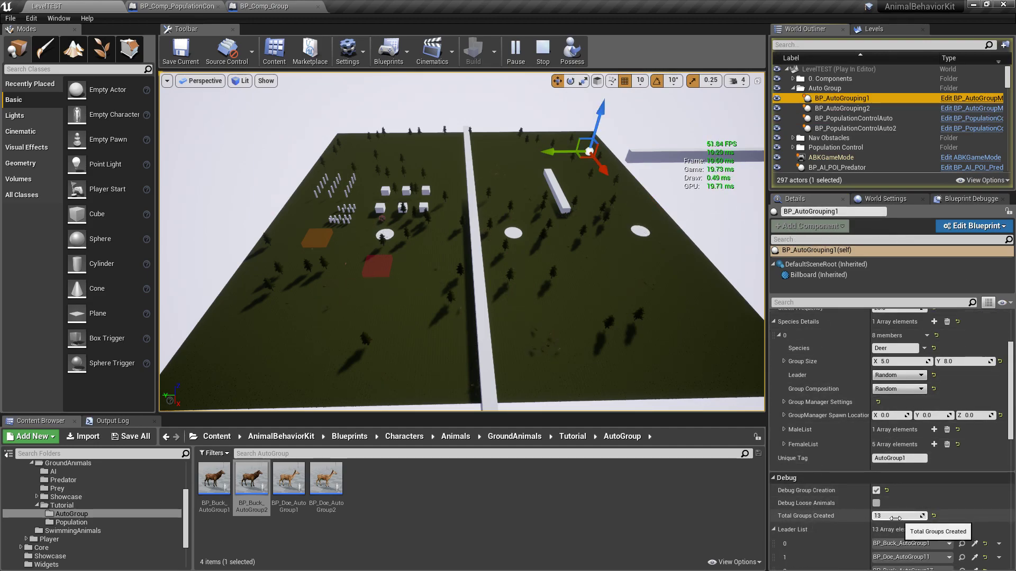
left_click(773, 530)
left_click(774, 529)
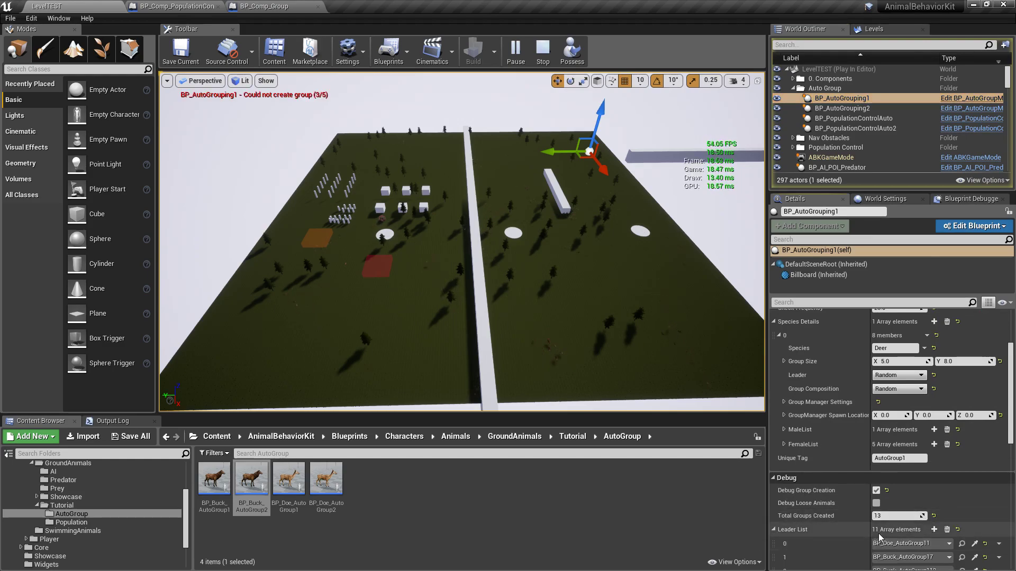
Step: Check BP_PopulationControlAuto2's population limits against BP_AutoGrouping2's Total Groups Created and Leader List
left_click(865, 129)
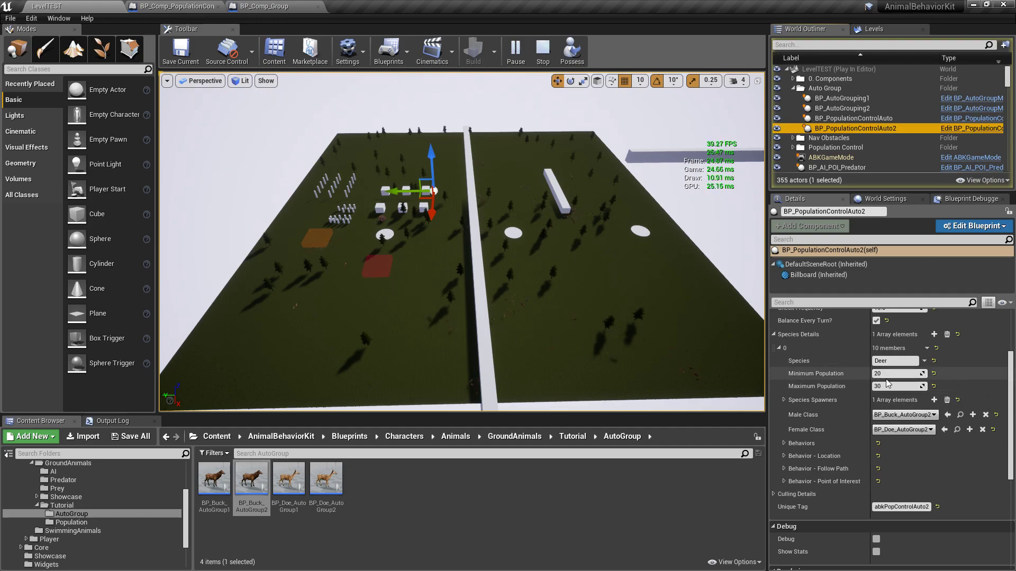
key("Up")
key("Up")
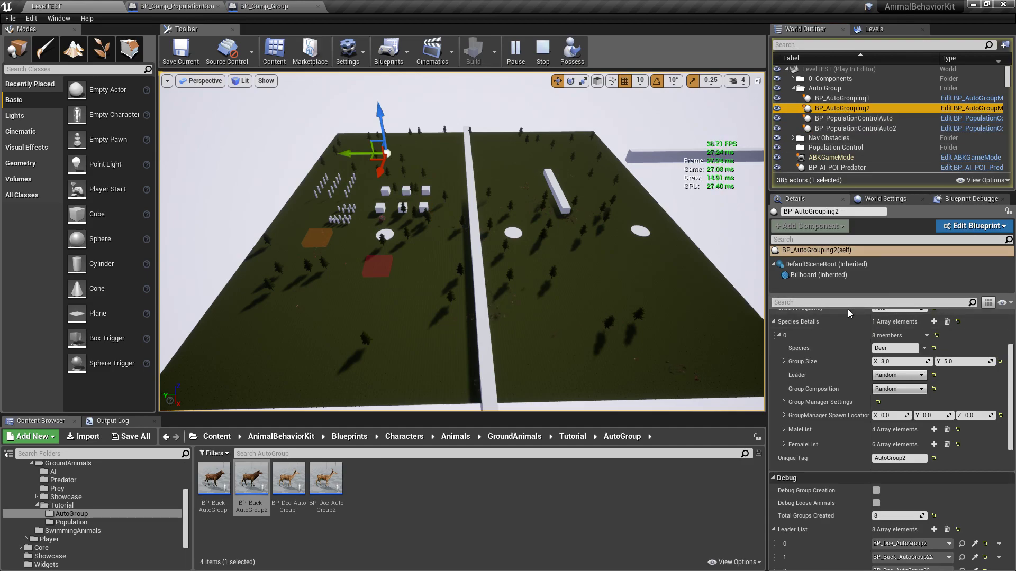
scroll(848, 477, "down", 2)
scroll(848, 478, "down", 3)
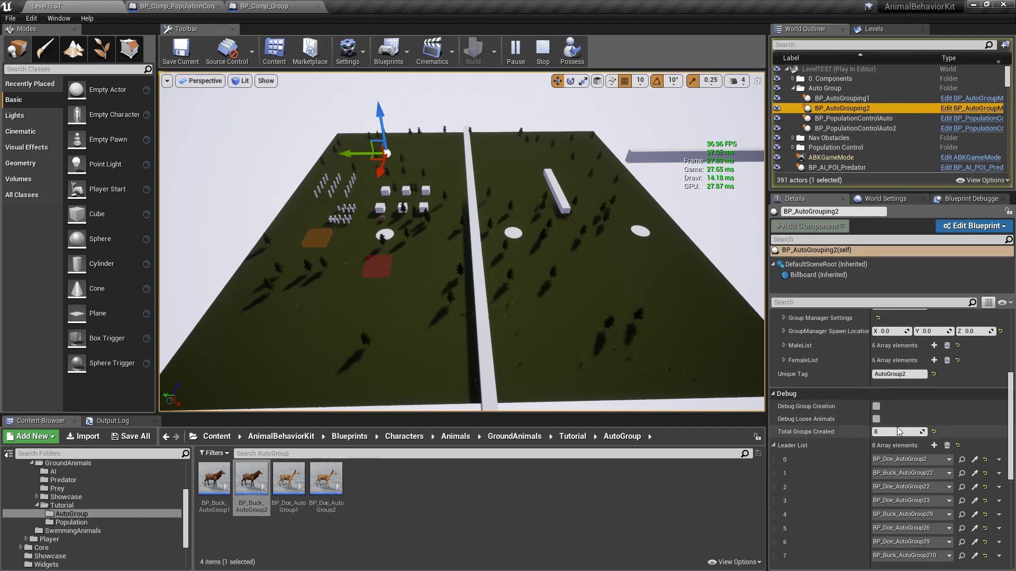
Step: Monitor BP_AutoGrouping2's group count while the simulation runs, collapsing and re-expanding its Leader List to refresh it
left_click(774, 446)
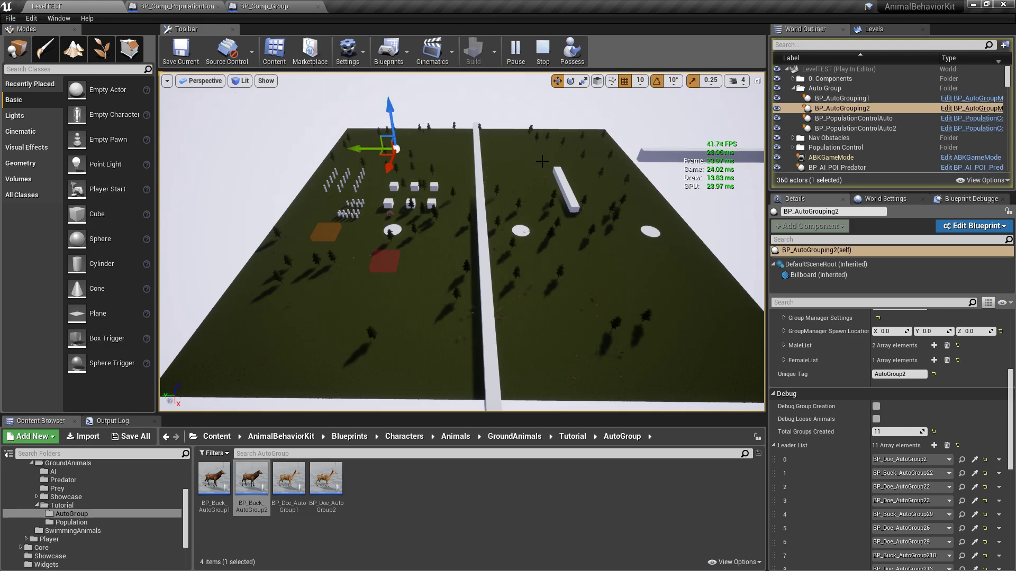
left_click(773, 446)
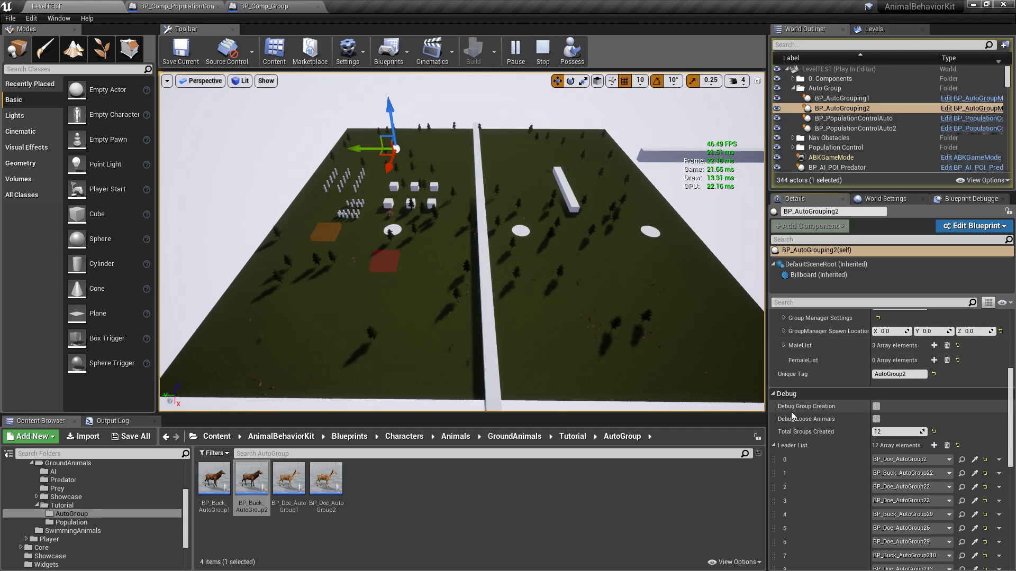
left_click(774, 445)
left_click(773, 445)
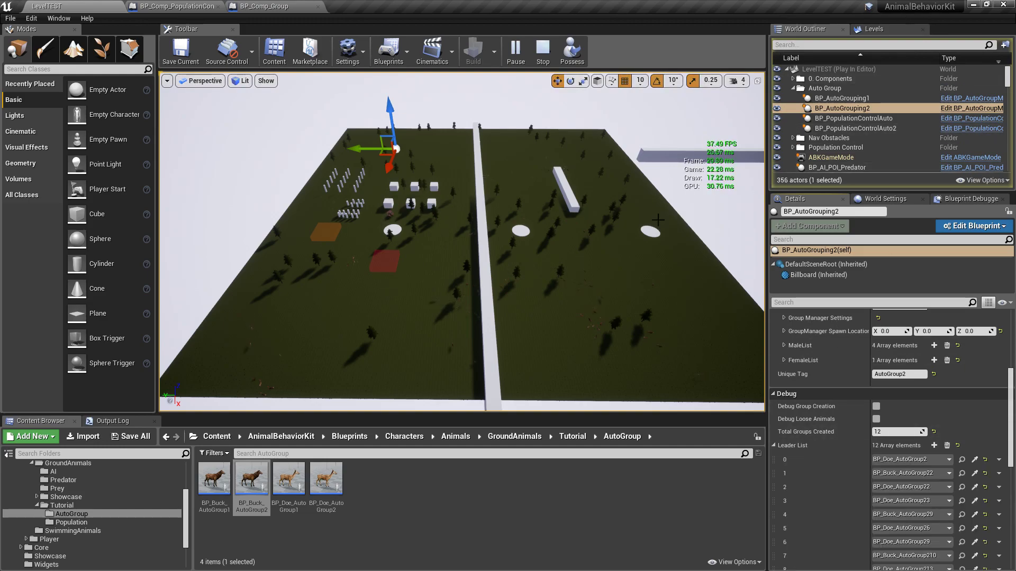